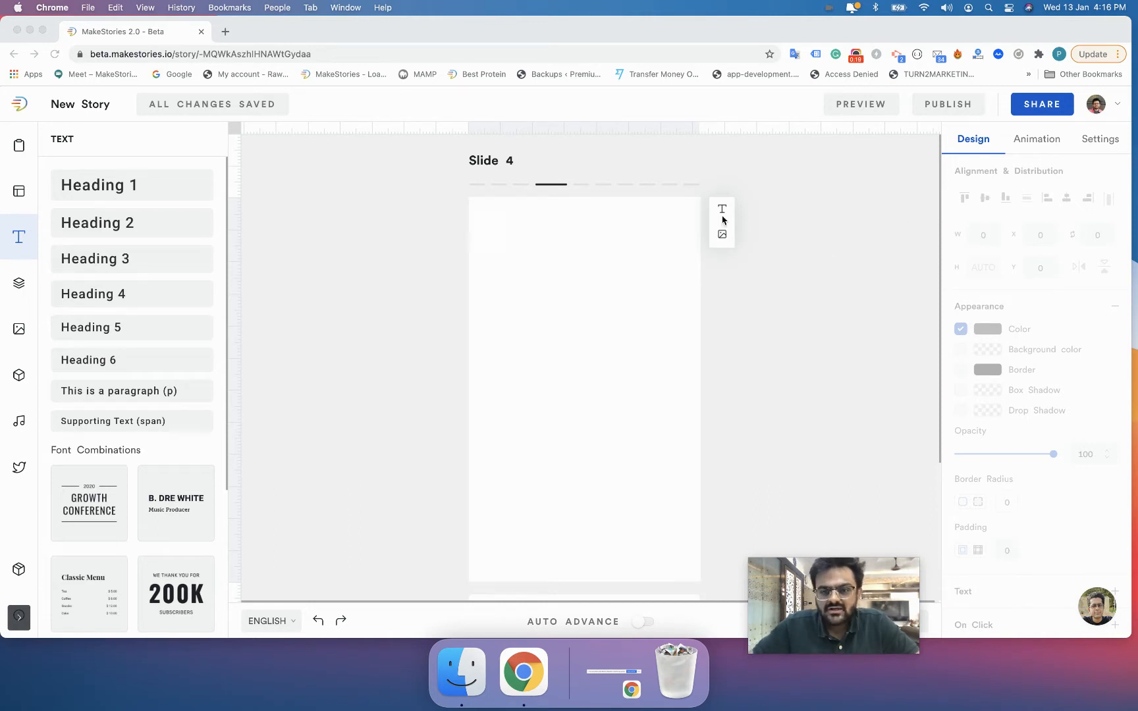
Step: Add a Heading 2 text element to slide 4 and move it down to about Y 284
{"action": "left_click", "coordinate": [693, 248]}
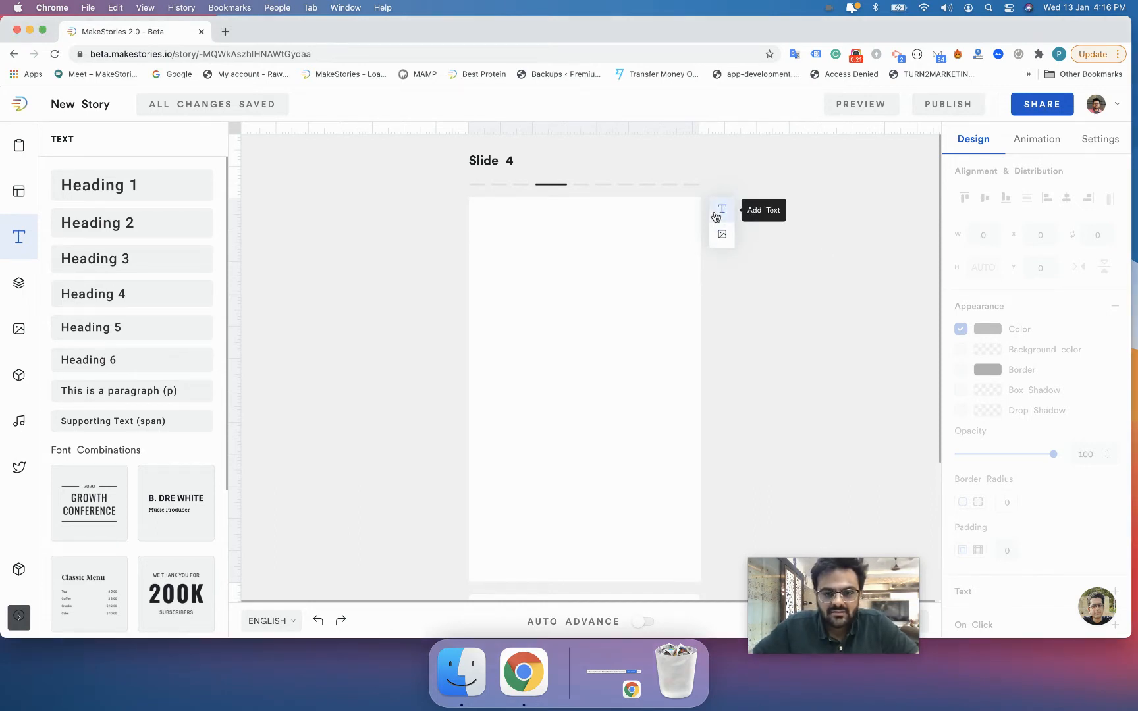
{"action": "left_click", "coordinate": [720, 212]}
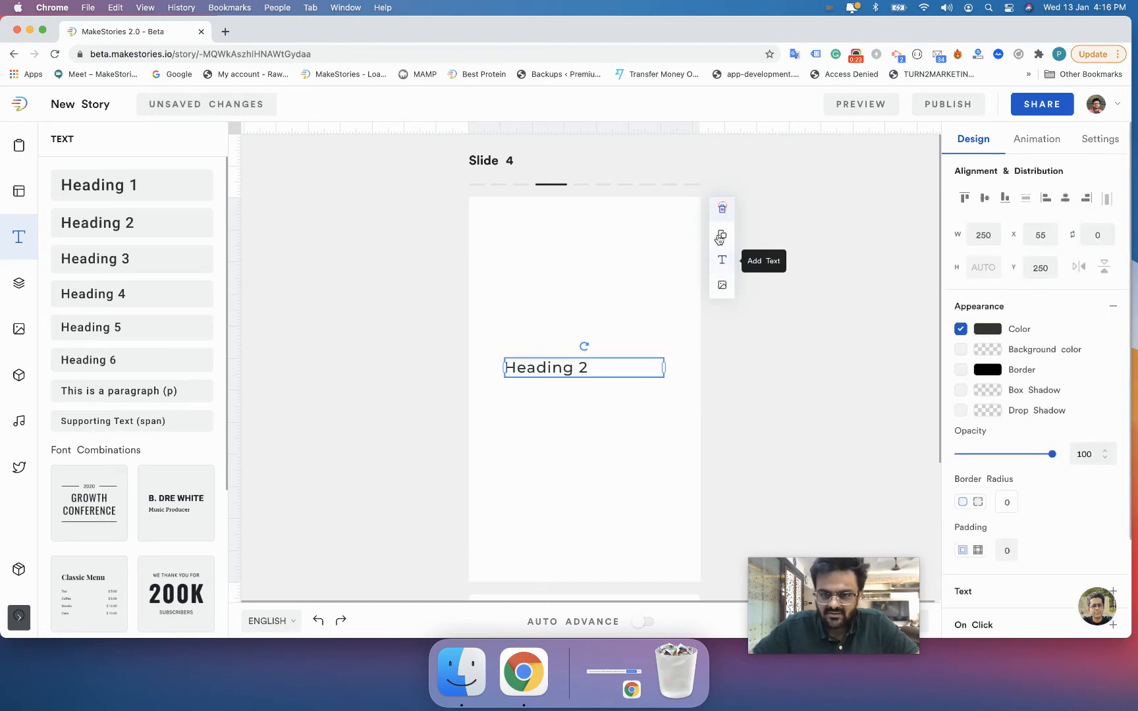
{"action": "left_click_drag", "start_coordinate": [556, 372], "coordinate": [557, 391]}
{"action": "left_click", "coordinate": [557, 391]}
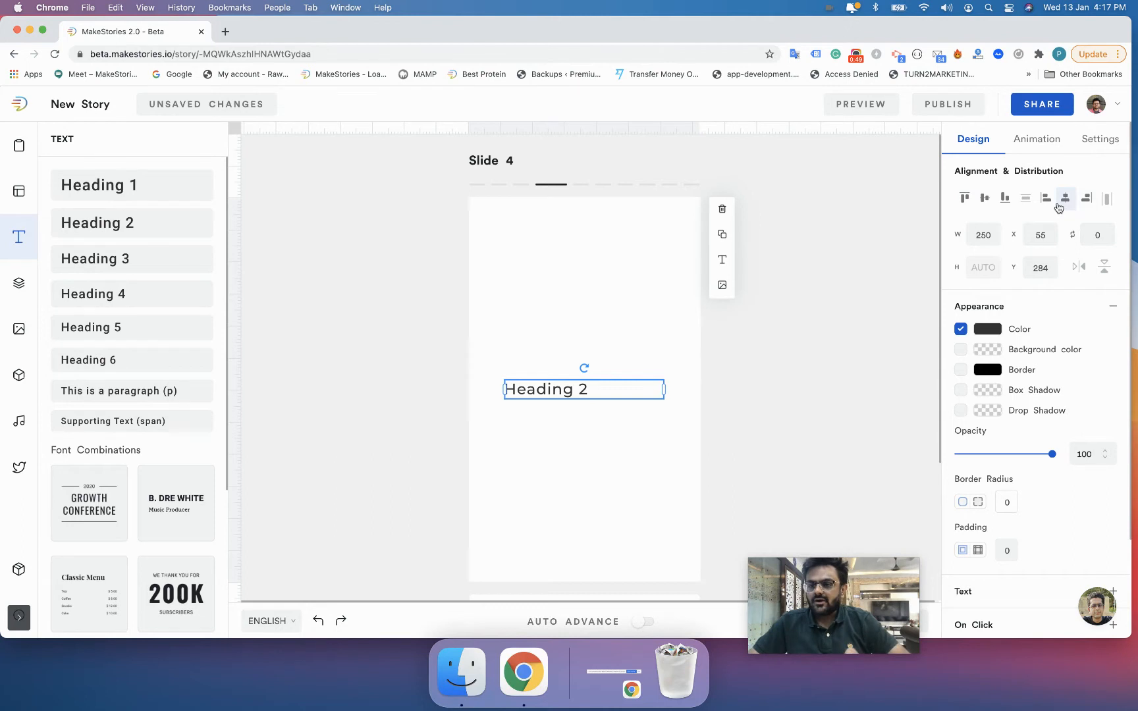
Step: Try aligning the heading vertically to the slide's top edge, middle and bottom edge
{"action": "left_click", "coordinate": [964, 199]}
{"action": "left_click", "coordinate": [985, 199]}
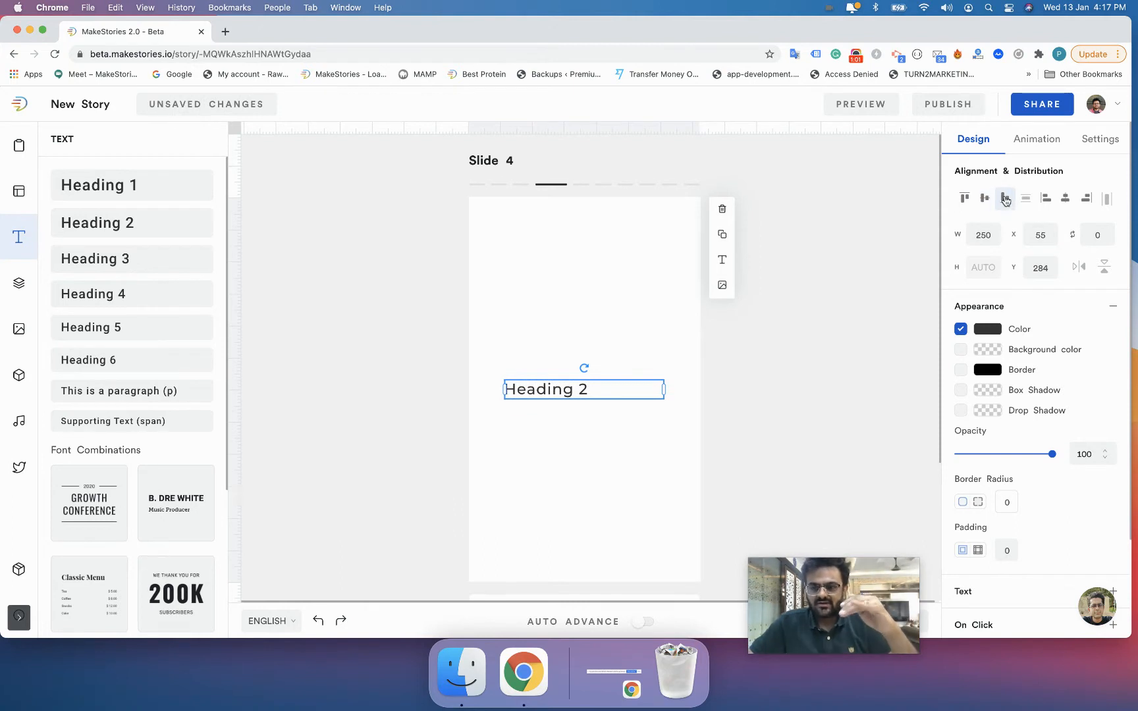
{"action": "left_click", "coordinate": [1006, 199]}
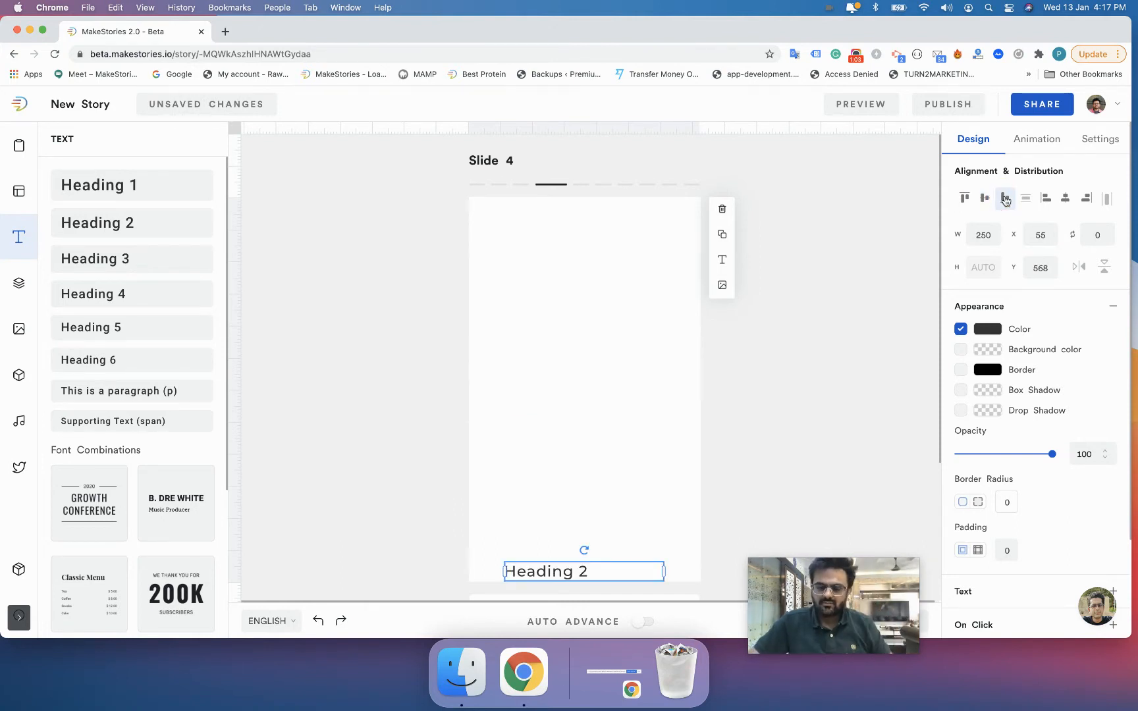
Step: Align the heading horizontally to the slide's left, centre and right, and move it back up to about X 71, Y 205
{"action": "left_click", "coordinate": [1047, 201]}
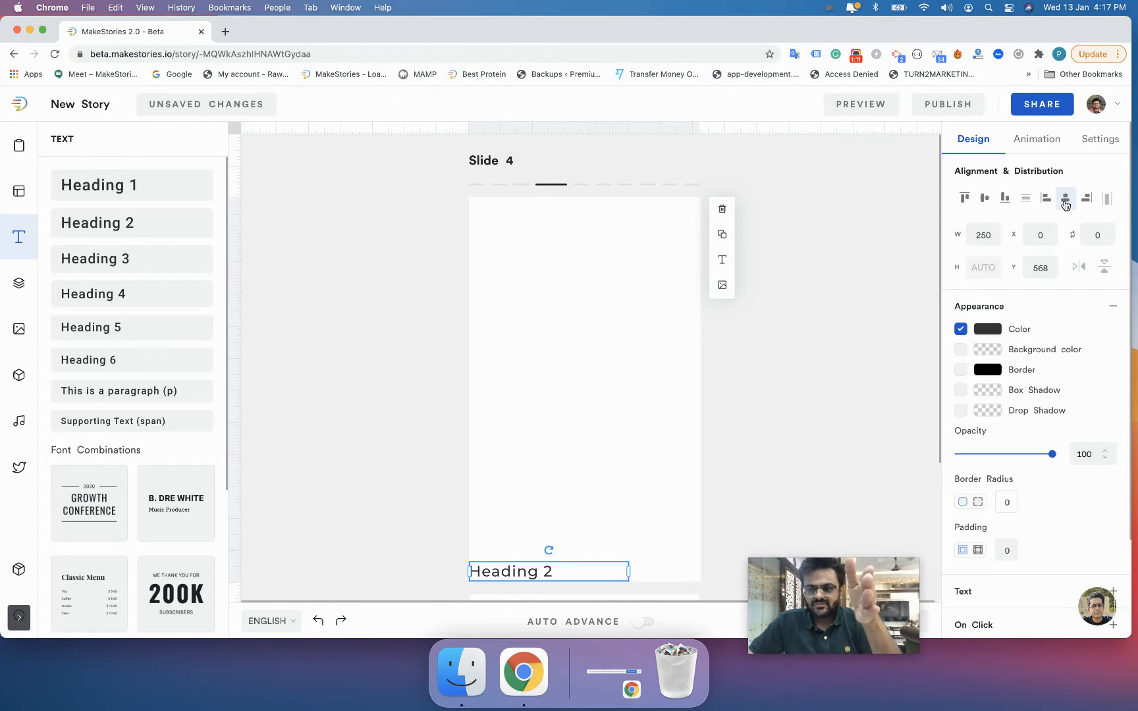
{"action": "left_click", "coordinate": [1065, 204]}
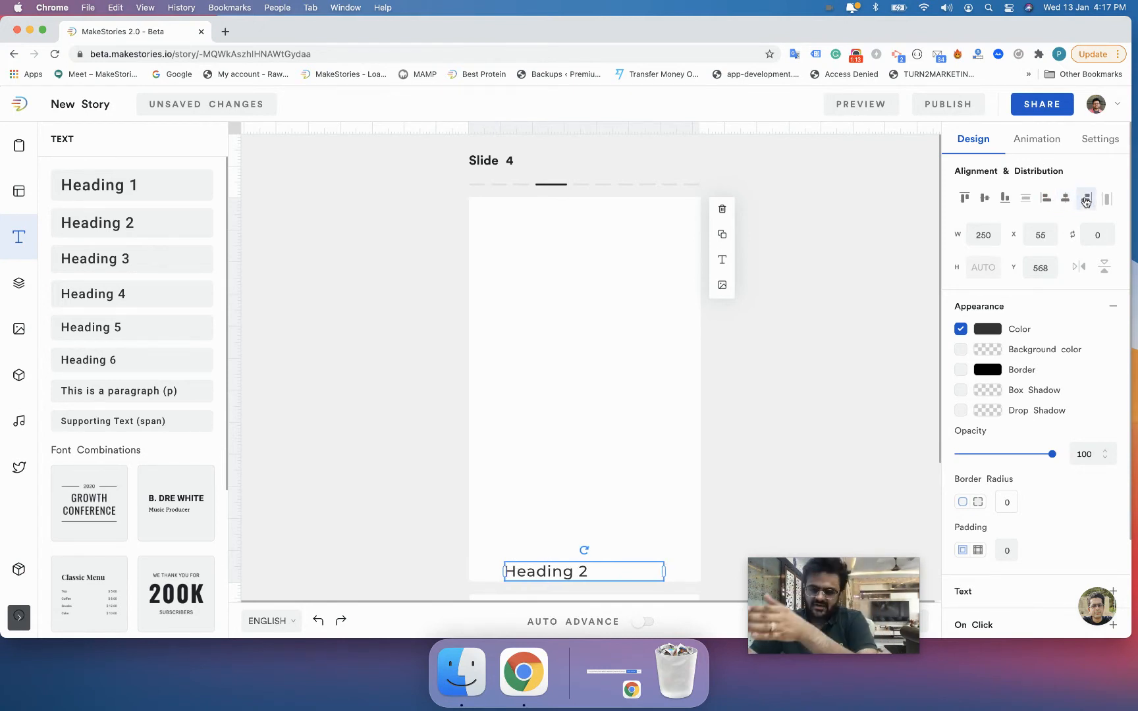
{"action": "left_click", "coordinate": [1086, 201]}
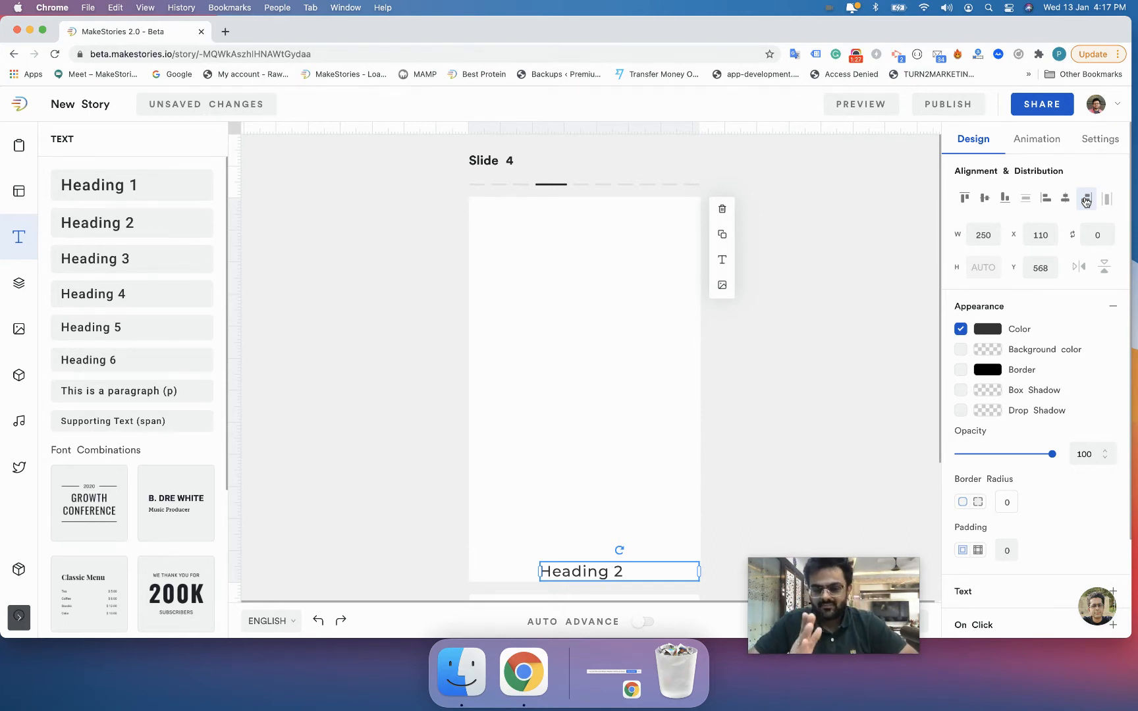
{"action": "left_click_drag", "start_coordinate": [562, 570], "coordinate": [537, 338]}
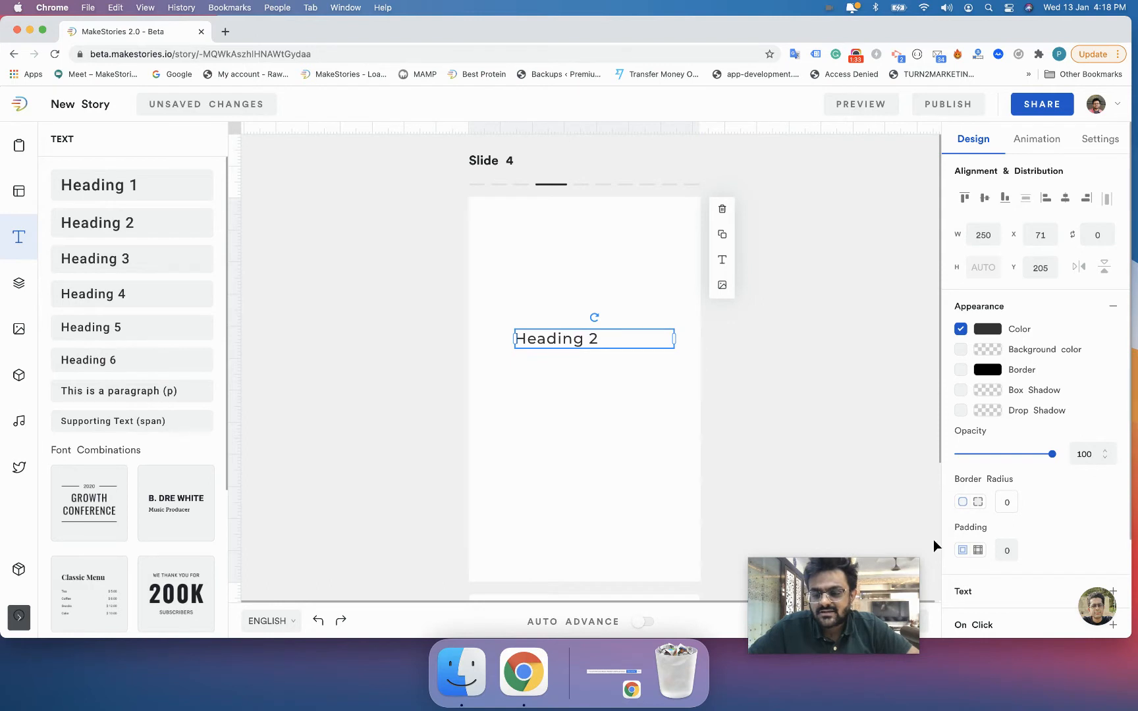
Step: Cycle the heading's text alignment through its options back to left-aligned
{"action": "left_click", "coordinate": [973, 589]}
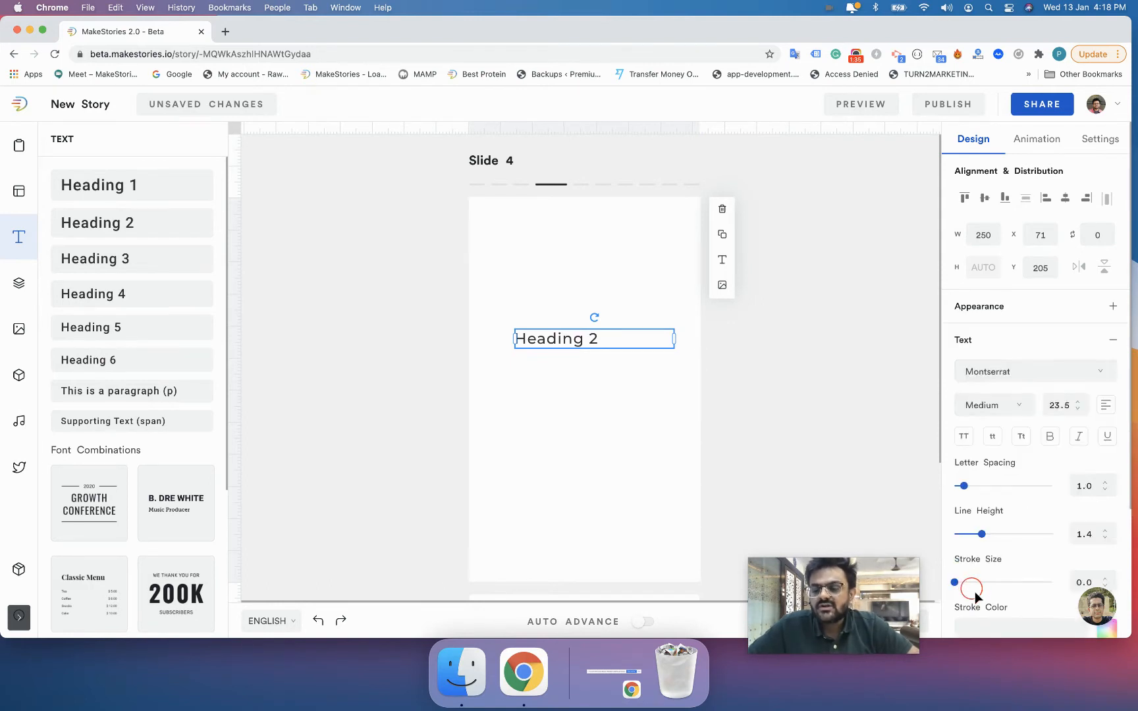
{"action": "left_click", "coordinate": [1106, 406]}
{"action": "left_click", "coordinate": [1106, 406]}
{"action": "left_click", "coordinate": [1106, 405]}
{"action": "left_click", "coordinate": [1106, 405]}
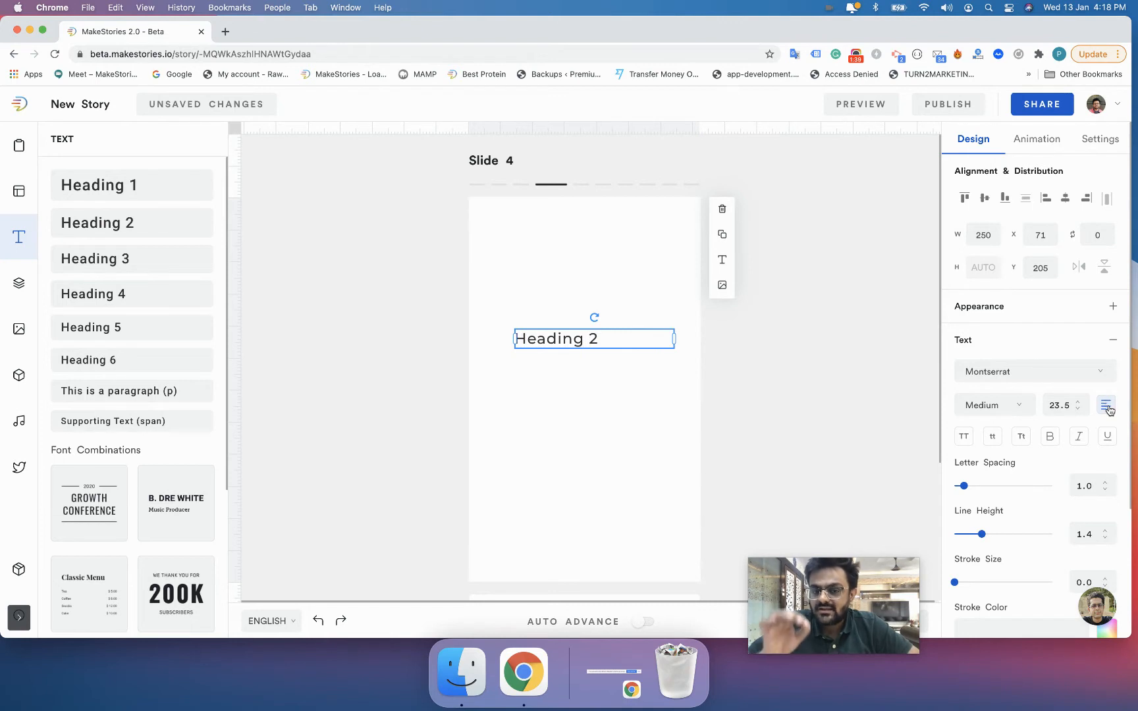
{"action": "left_click", "coordinate": [1072, 340]}
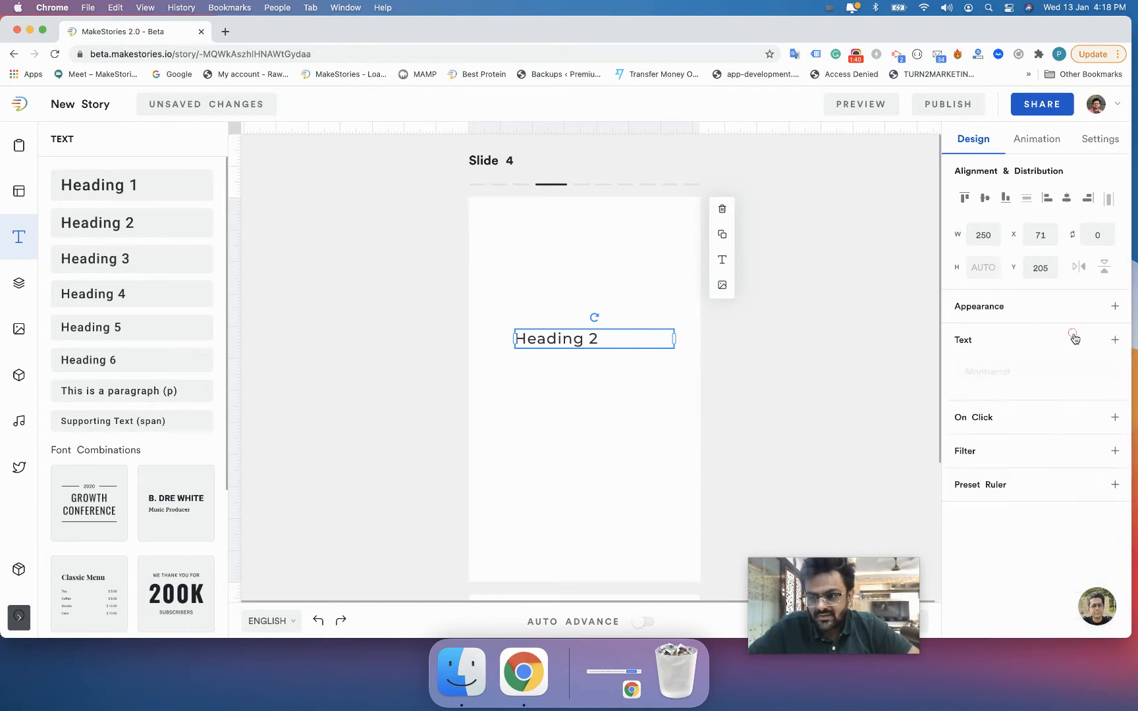
Step: Align the heading to the slide's top edge and to its vertical middle
{"action": "left_click", "coordinate": [966, 199]}
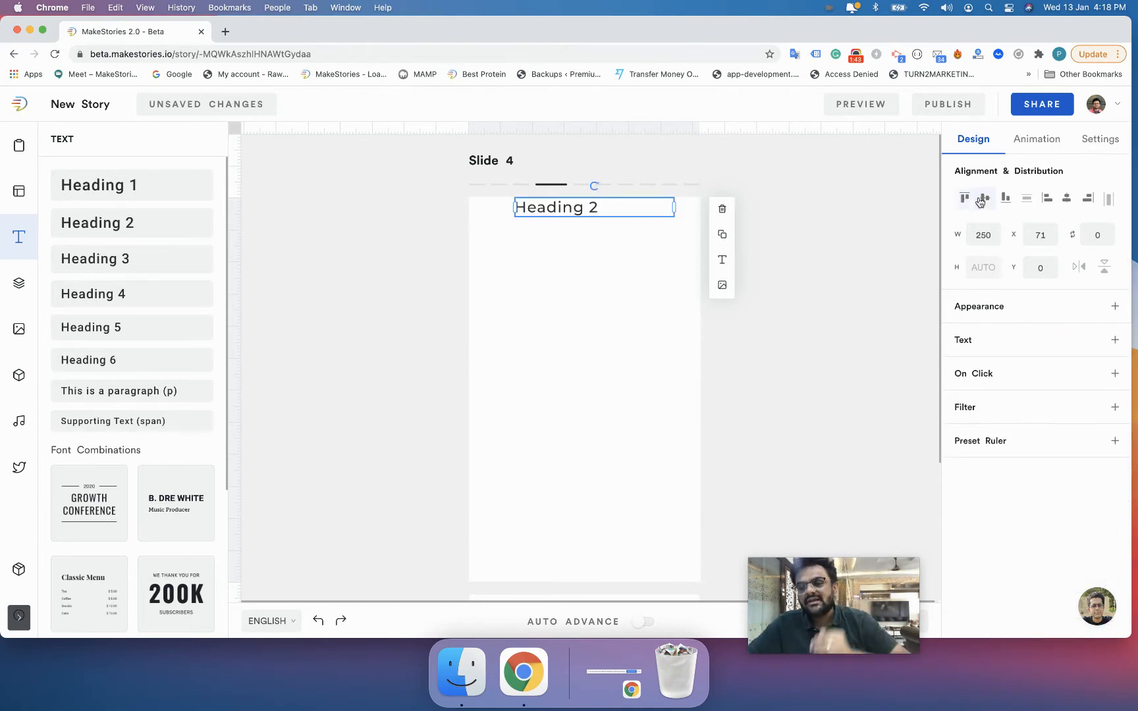
{"action": "left_click", "coordinate": [983, 199]}
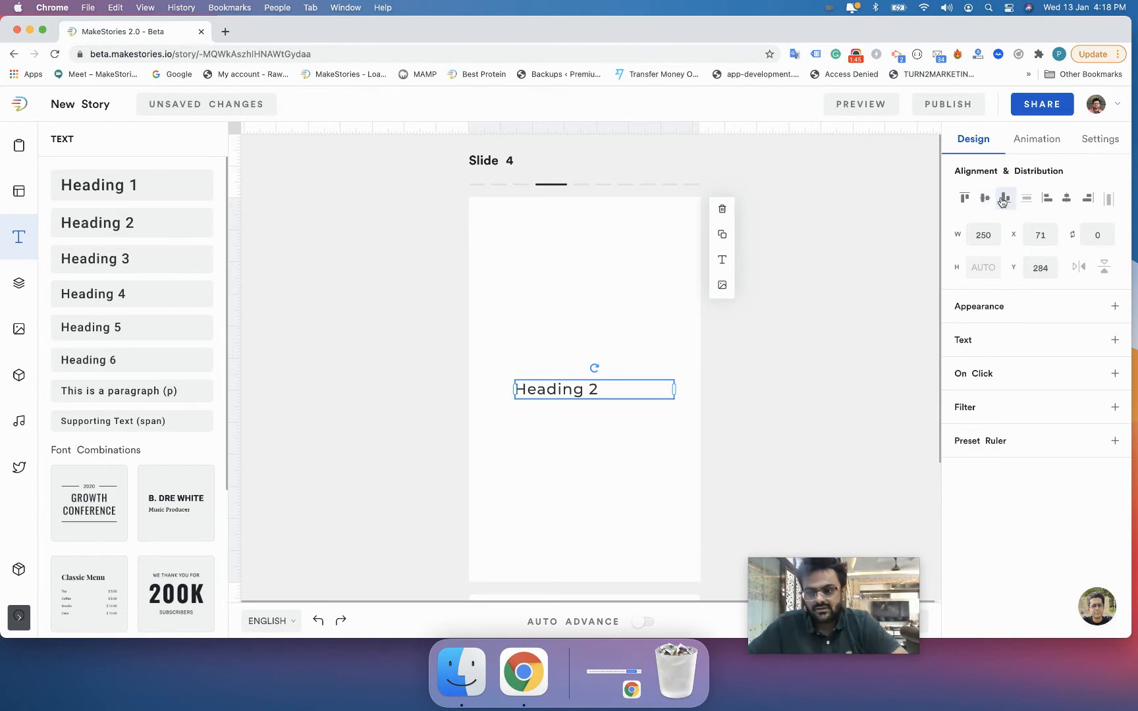
Step: Insert the free aerial photo of the seaside pool onto the slide from the media library
{"action": "right_click", "coordinate": [15, 313]}
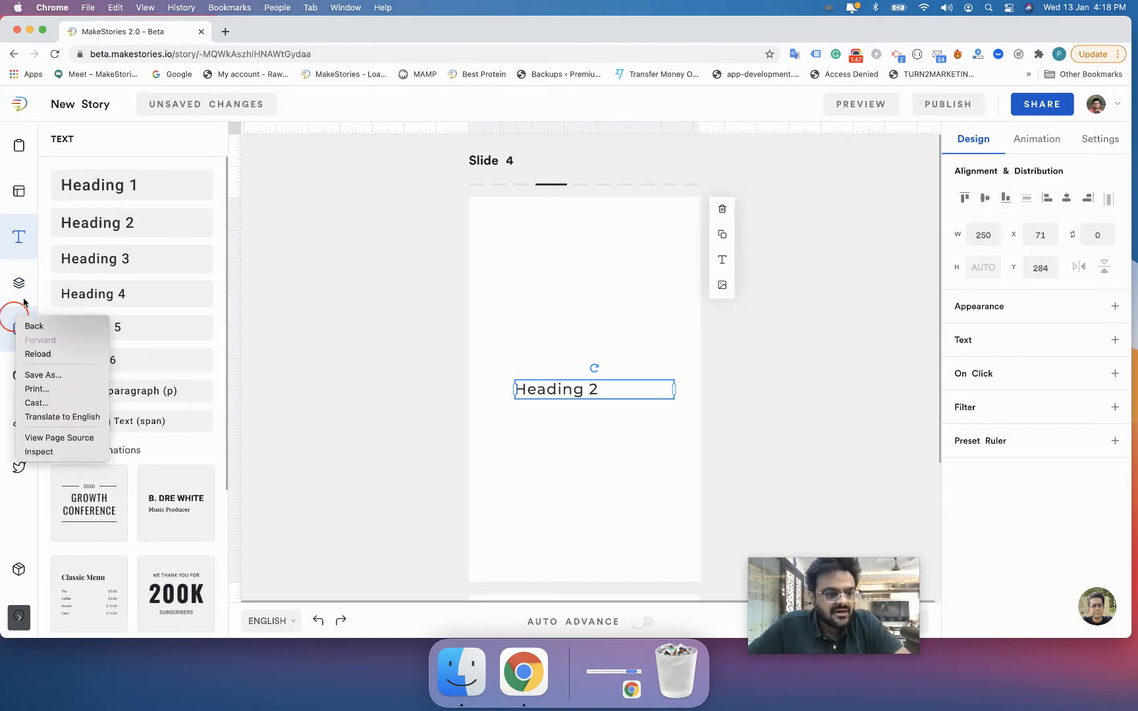
{"action": "left_click", "coordinate": [18, 328]}
{"action": "left_click", "coordinate": [18, 329]}
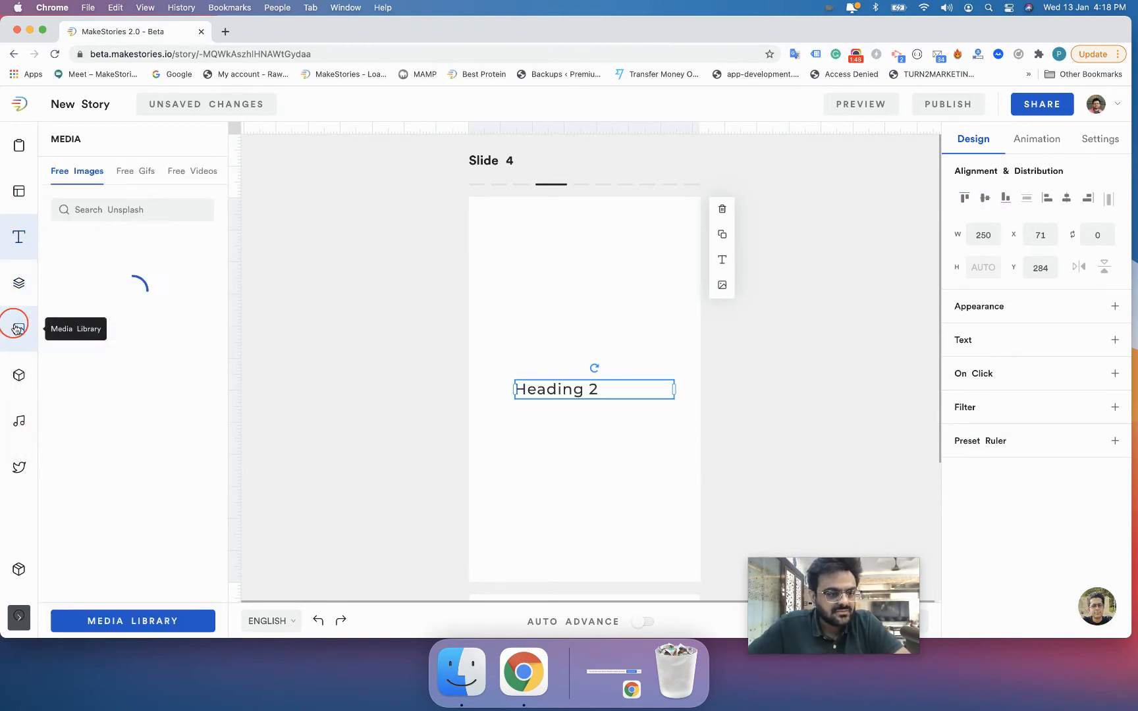
{"action": "left_click", "coordinate": [95, 265]}
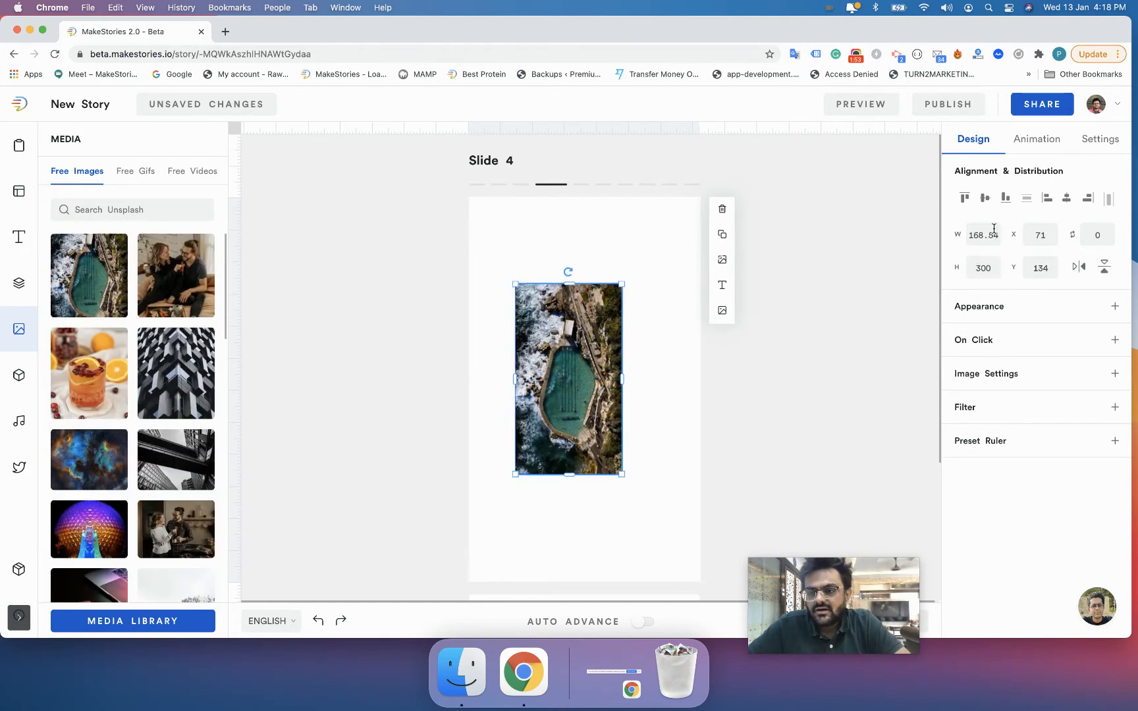
Step: Align the pool image vertically to the slide's top edge, middle and bottom edge
{"action": "left_click", "coordinate": [964, 198]}
{"action": "left_click", "coordinate": [985, 197]}
{"action": "left_click", "coordinate": [1003, 198]}
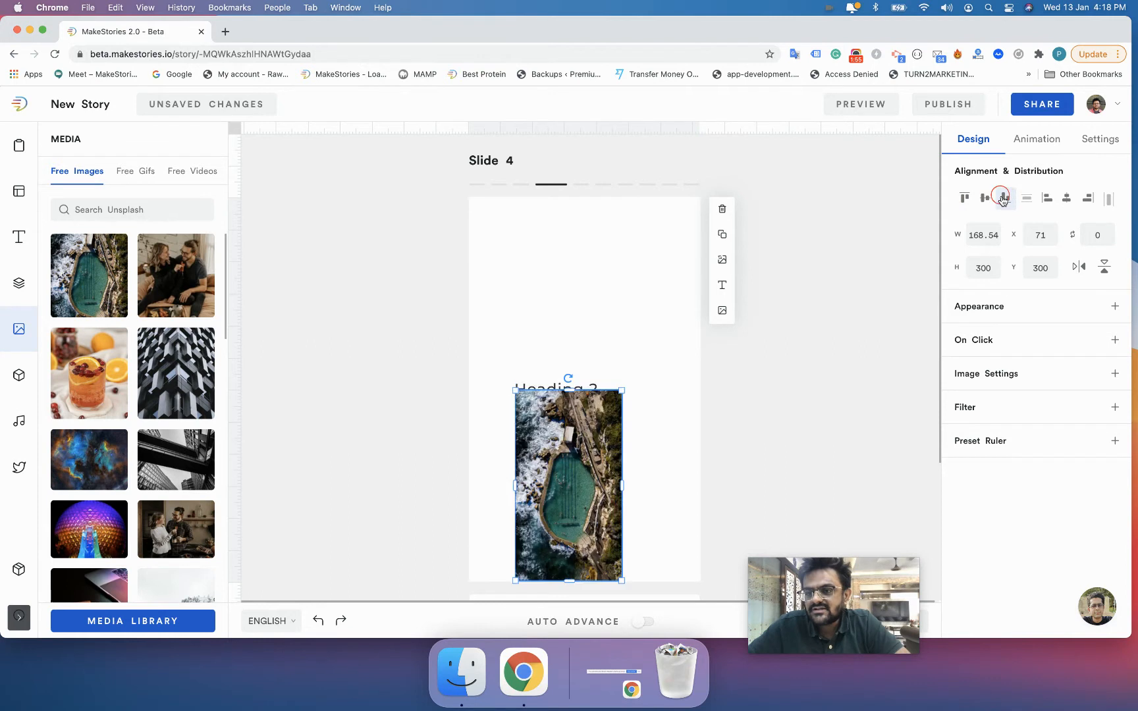
Step: Try the pool image's left, centre and right alignment, and centre it on the slide in both directions
{"action": "left_click", "coordinate": [1047, 197]}
{"action": "left_click", "coordinate": [1066, 197]}
{"action": "left_click", "coordinate": [1087, 197]}
{"action": "left_click", "coordinate": [1066, 198]}
{"action": "left_click", "coordinate": [983, 198]}
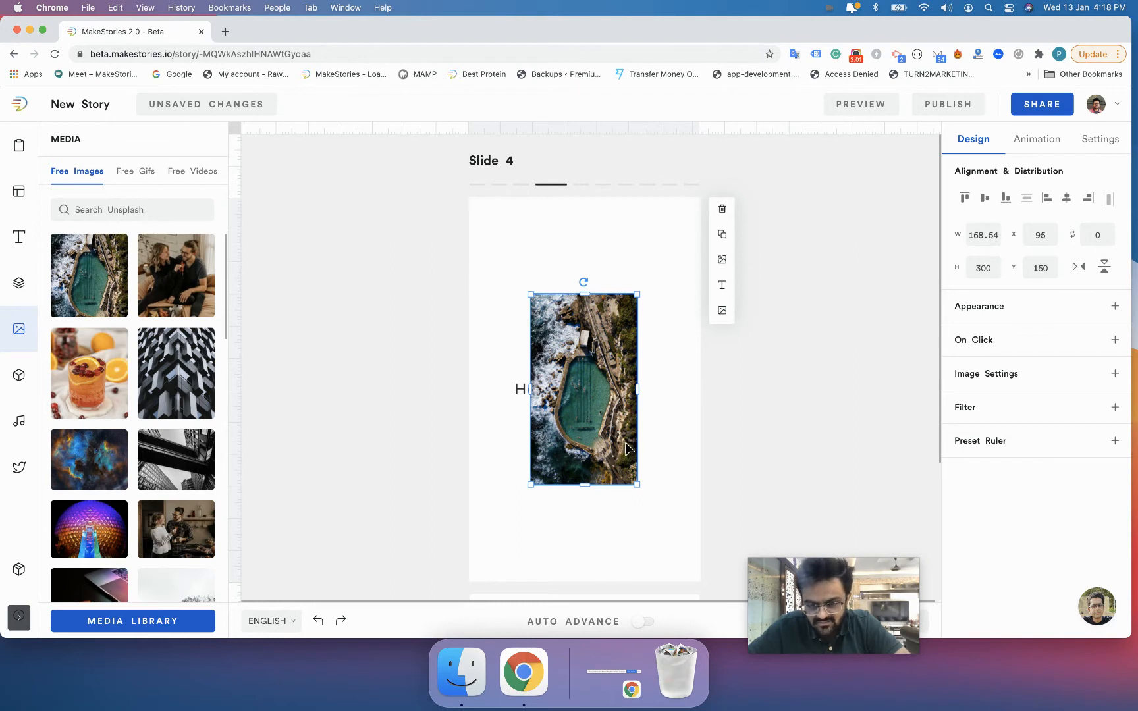
Step: Move the pool image partly off the slide's upper-left corner to about X -84, Y -106 and reselect it
{"action": "left_click_drag", "start_coordinate": [586, 395], "coordinate": [565, 371]}
{"action": "left_click_drag", "start_coordinate": [532, 328], "coordinate": [431, 187]}
{"action": "left_click", "coordinate": [571, 305]}
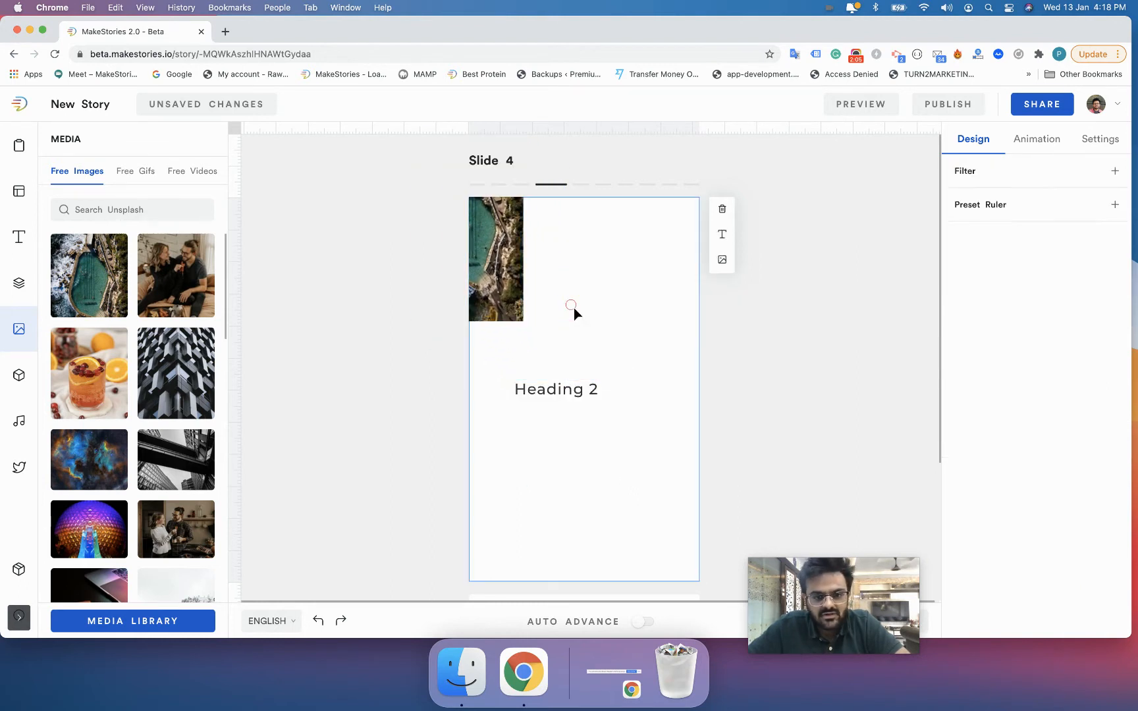
{"action": "left_click", "coordinate": [511, 267]}
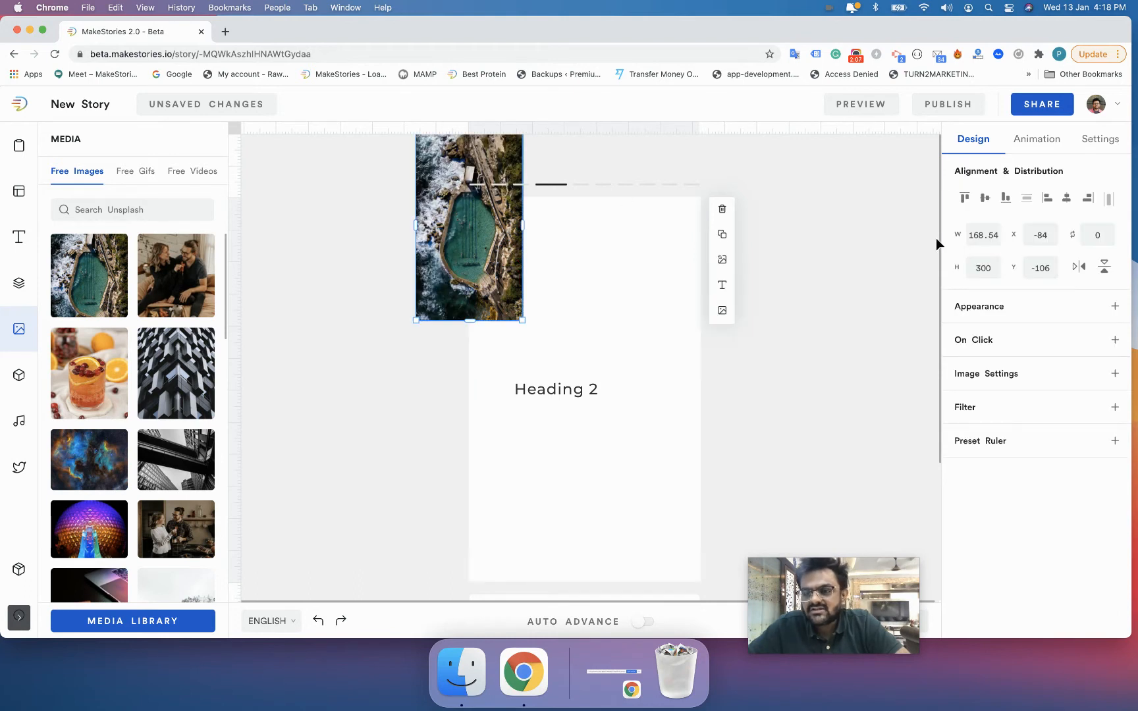
Step: Centre the pool image vertically and horizontally on the slide and delete it
{"action": "left_click", "coordinate": [989, 201]}
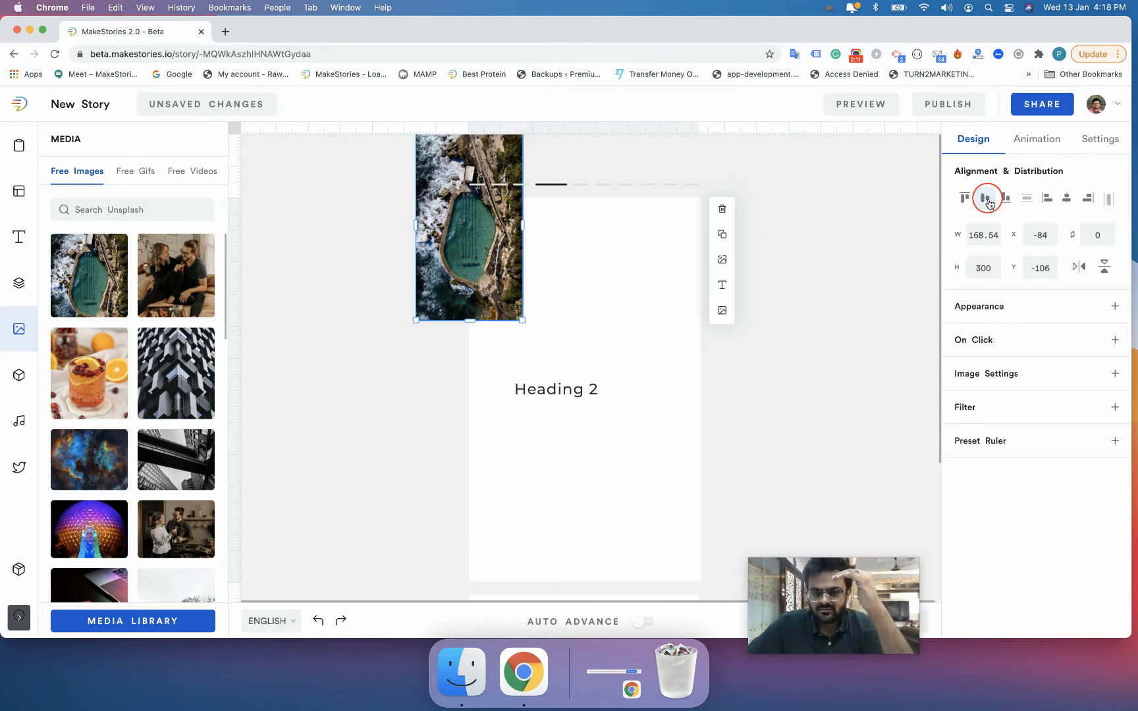
{"action": "left_click", "coordinate": [1069, 200]}
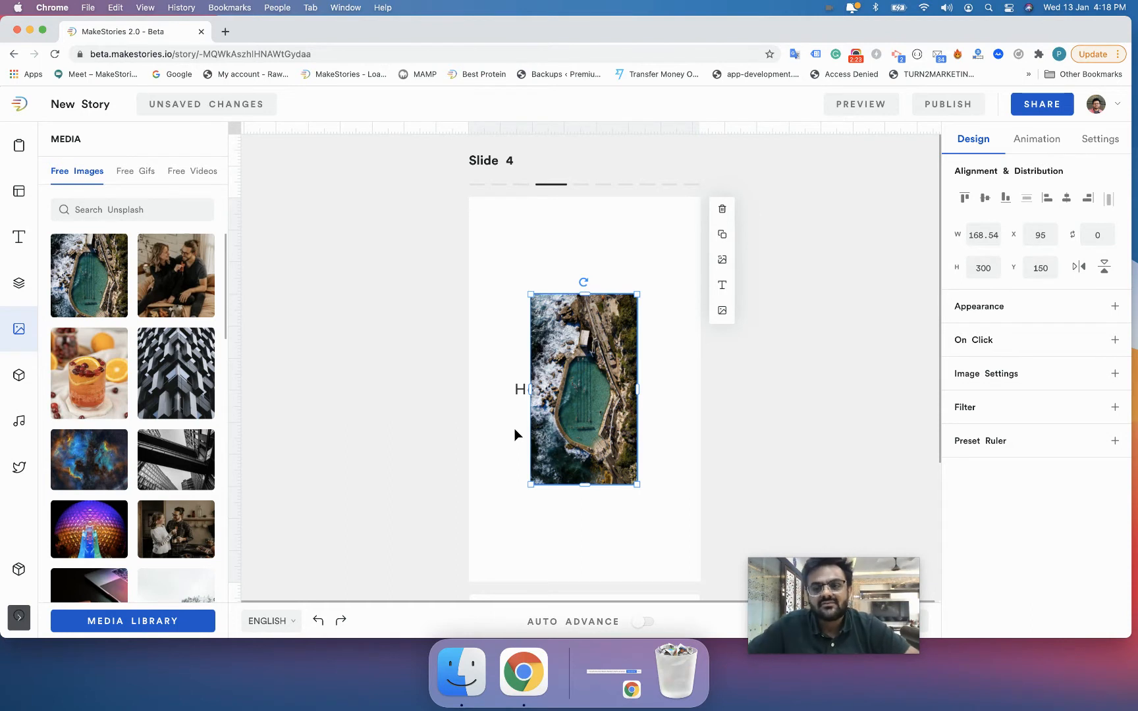
{"action": "key", "text": "BackSpace"}
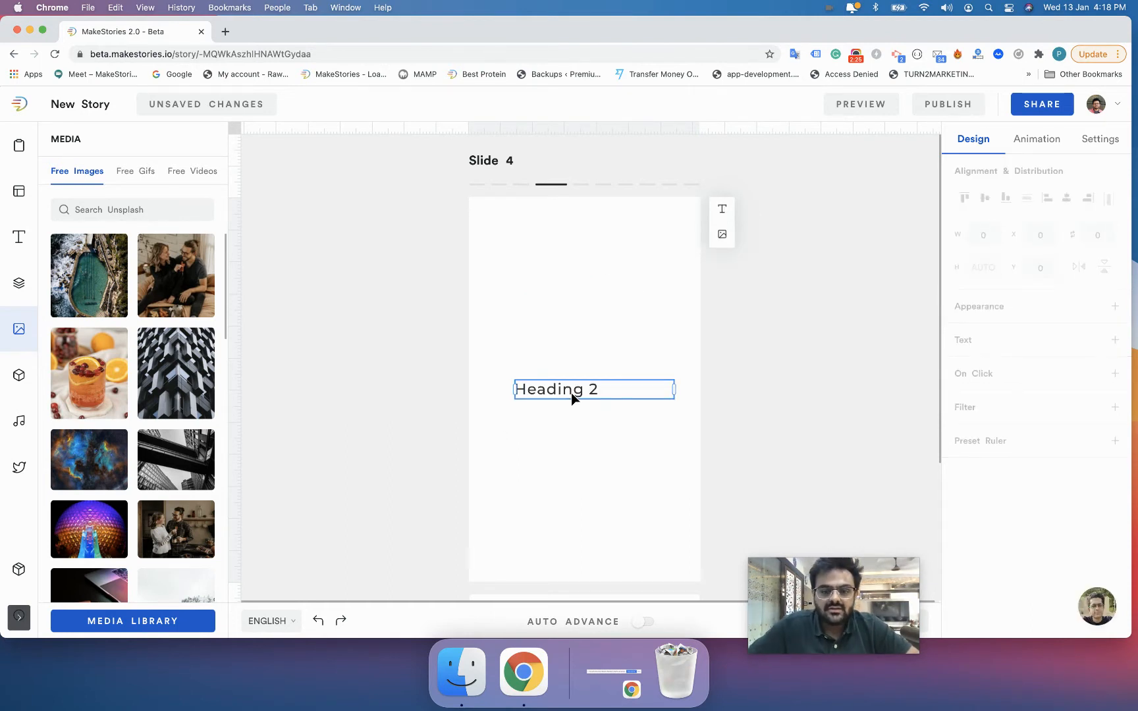
Step: Widen the heading in one-unit increments and narrow it back to a width of 260
{"action": "left_click", "coordinate": [545, 388]}
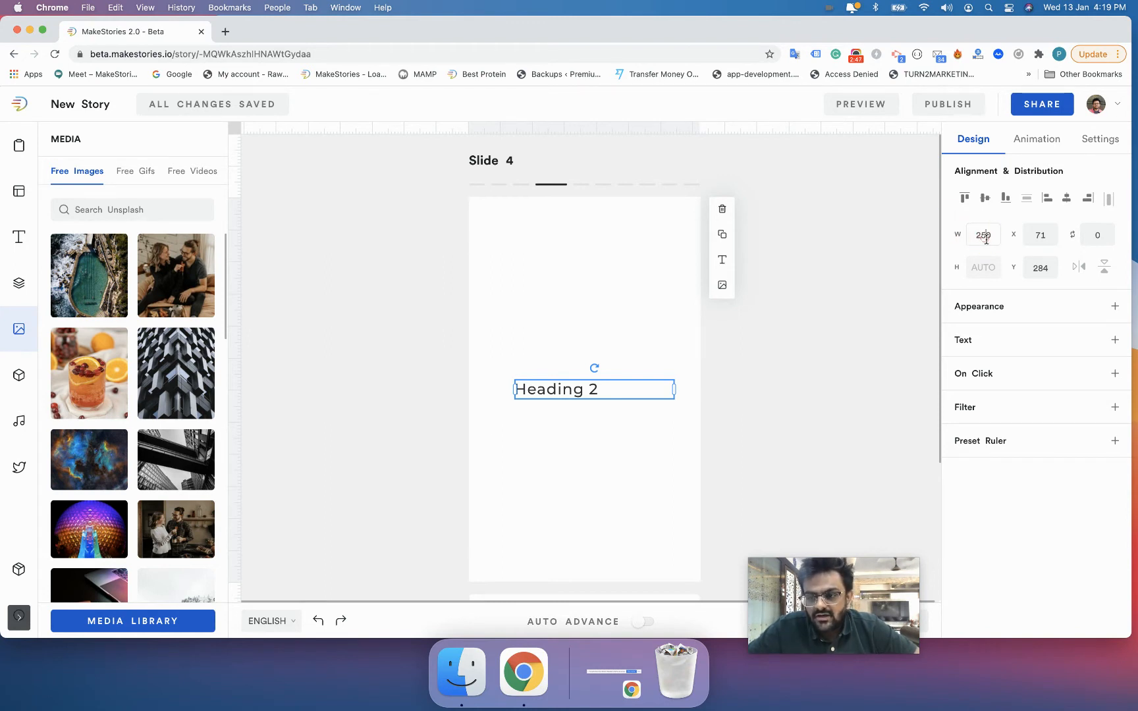
{"action": "key", "text": "Up"}
{"action": "key", "text": "Up"}
{"action": "key", "text": "Up"}
{"action": "key", "text": "Up"}
{"action": "key", "text": "Up"}
{"action": "key", "text": "Up"}
{"action": "key", "text": "Up"}
{"action": "key", "text": "Up"}
{"action": "key", "text": "Up"}
{"action": "key", "text": "Up"}
{"action": "key", "text": "Up"}
{"action": "key", "text": "Up"}
{"action": "key", "text": "Up"}
{"action": "key", "text": "Up"}
{"action": "key", "text": "Up"}
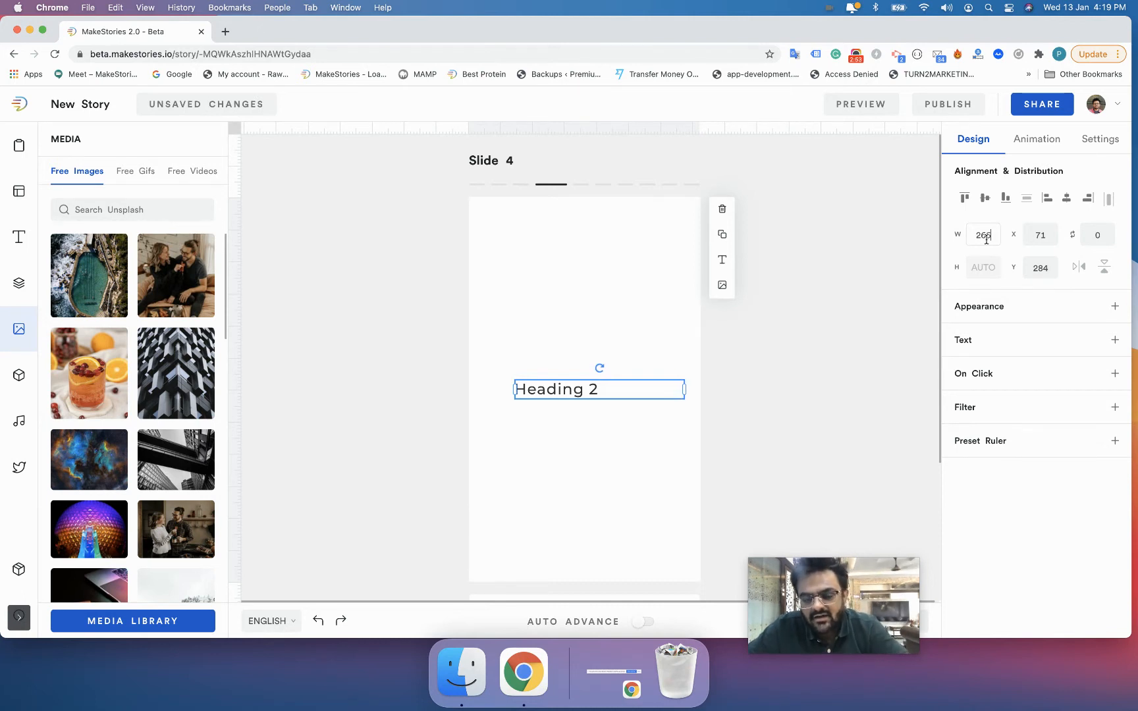
{"action": "key", "text": "Up"}
{"action": "key", "text": "Up"}
{"action": "key", "text": "Up"}
{"action": "key", "text": "Up"}
{"action": "key", "text": "Up"}
{"action": "key", "text": "Up"}
{"action": "key", "text": "Up"}
{"action": "key", "text": "Up"}
{"action": "key", "text": "Up"}
{"action": "key", "text": "Up"}
{"action": "key", "text": "Down"}
{"action": "key", "text": "Down"}
{"action": "key", "text": "Down"}
{"action": "key", "text": "Down"}
{"action": "key", "text": "Down"}
{"action": "key", "text": "Down"}
{"action": "key", "text": "Down"}
{"action": "key", "text": "Down"}
{"action": "key", "text": "Down"}
{"action": "key", "text": "Down"}
{"action": "key", "text": "Down"}
{"action": "key", "text": "Down"}
{"action": "key", "text": "Down"}
{"action": "key", "text": "Down"}
{"action": "key", "text": "Down"}
{"action": "key", "text": "Down"}
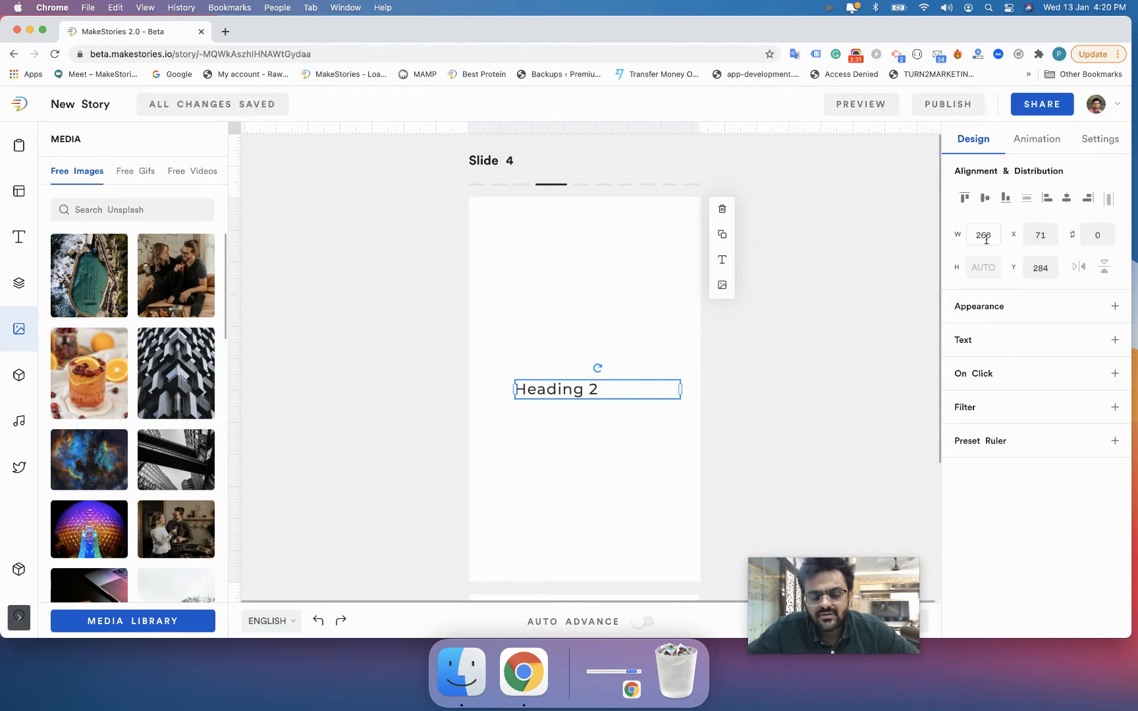
Step: Try heading widths of 285 and 310, and undo both changes
{"action": "key", "text": "BackSpace"}
{"action": "key", "text": "BackSpace"}
{"action": "type", "text": "85"}
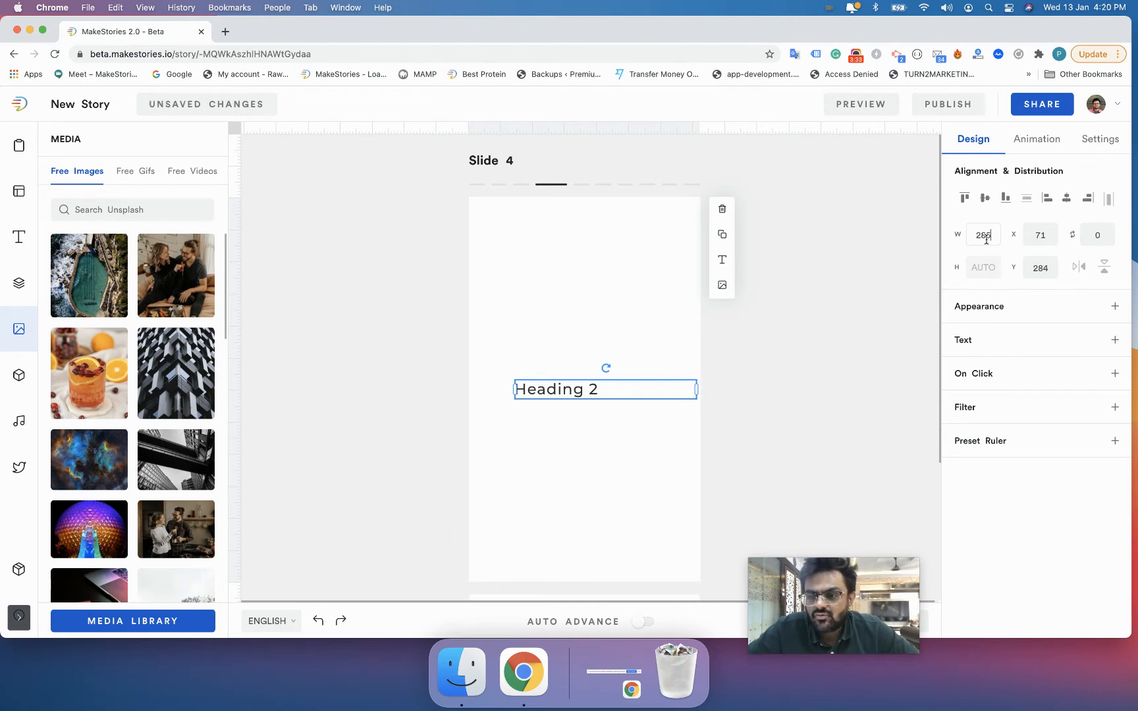
{"action": "key", "text": "BackSpace"}
{"action": "key", "text": "BackSpace"}
{"action": "type", "text": "10"}
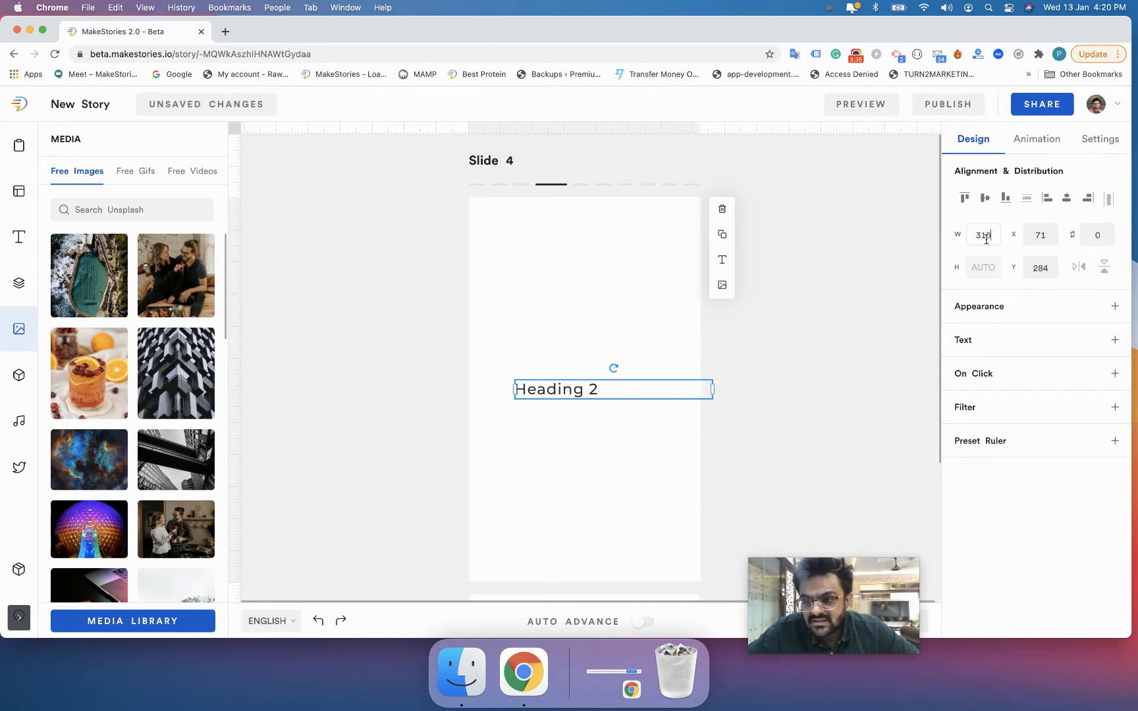
{"action": "key", "text": "super+z"}
{"action": "key", "text": "super+z"}
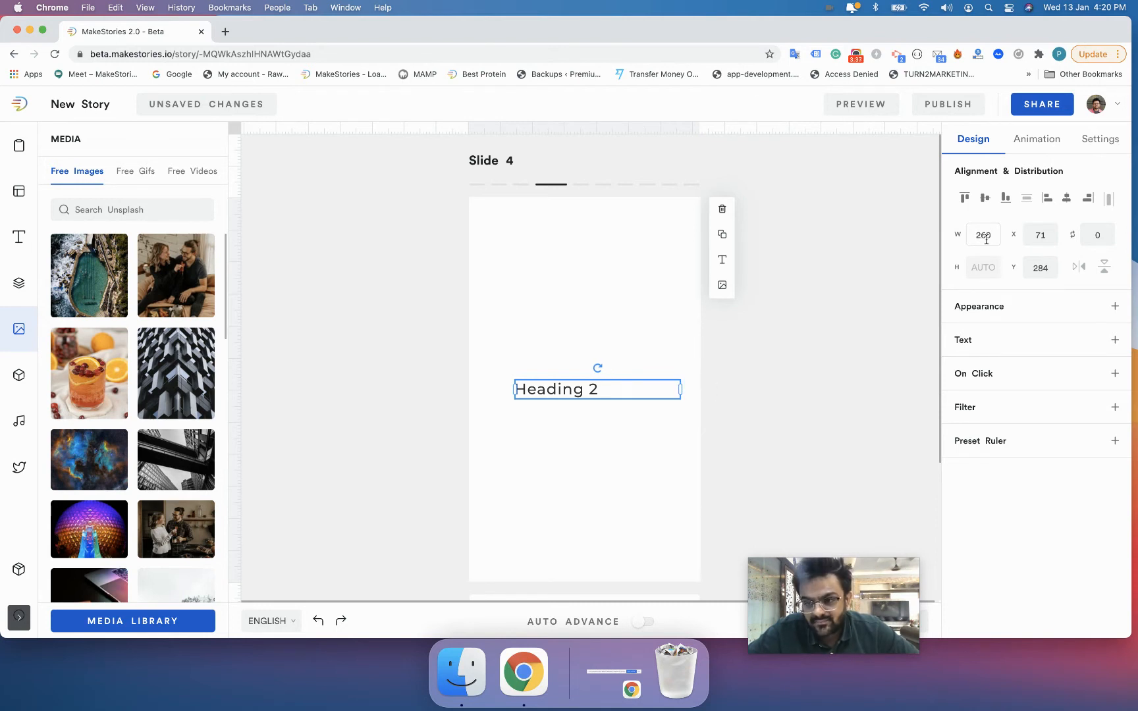
Step: Raise and lower the heading's width in larger increments
{"action": "key", "text": "shift+Up"}
{"action": "key", "text": "shift+Up"}
{"action": "key", "text": "shift+Down"}
{"action": "key", "text": "shift+Down"}
{"action": "key", "text": "shift+Down"}
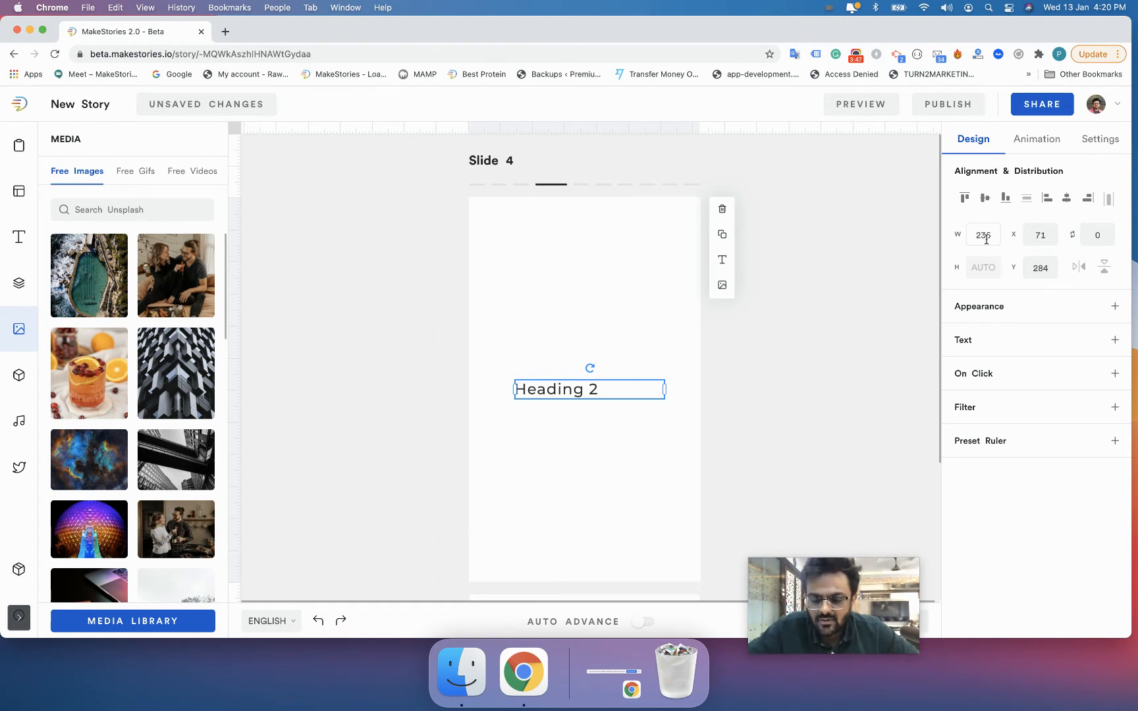
{"action": "key", "text": "shift+Up"}
{"action": "key", "text": "shift+Up"}
{"action": "key", "text": "shift+Up"}
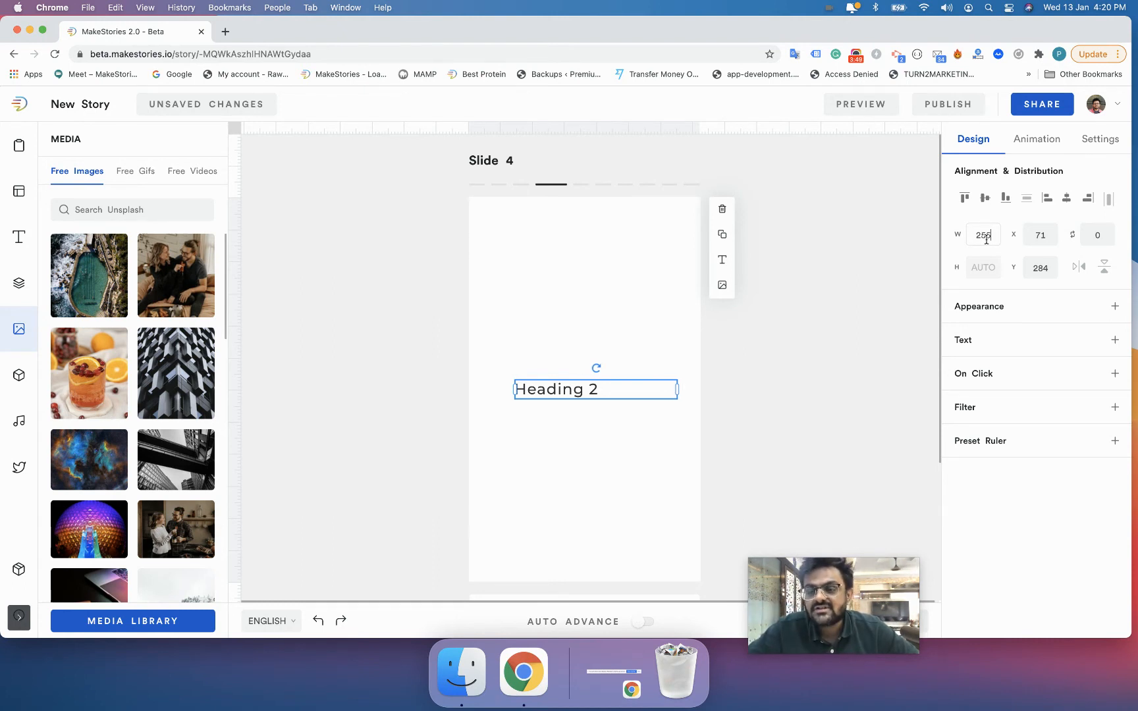
Step: Fine-tune the heading's width in one-unit increments to 259
{"action": "key", "text": "Down"}
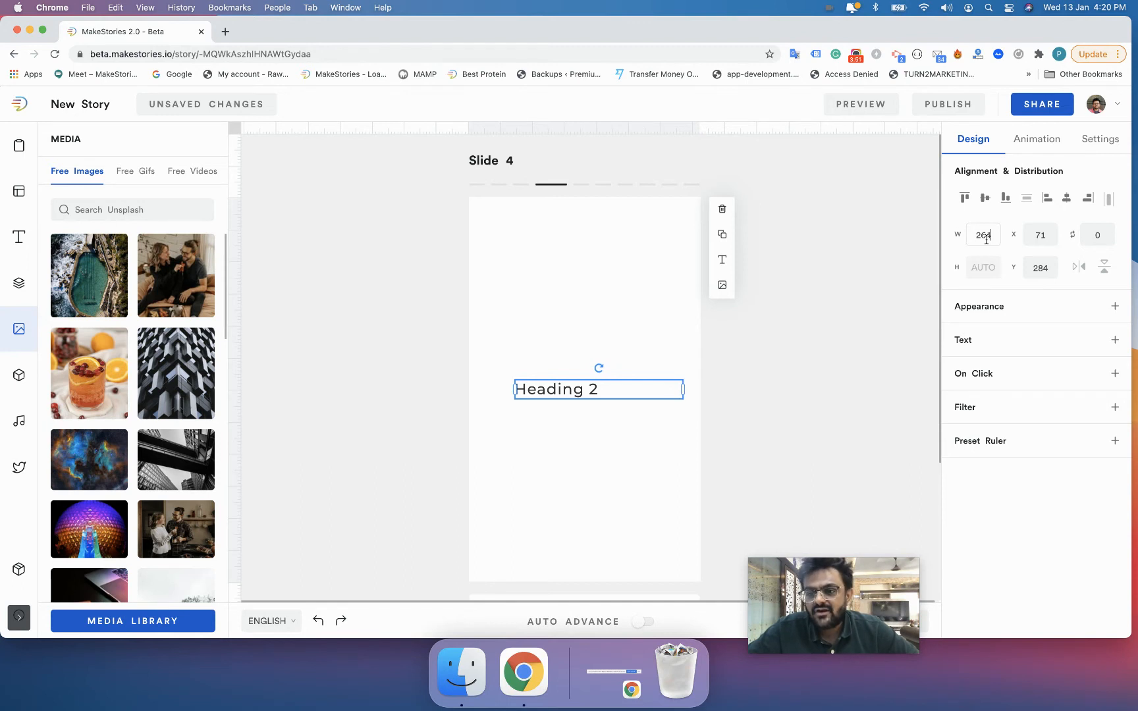
{"action": "key", "text": "Up"}
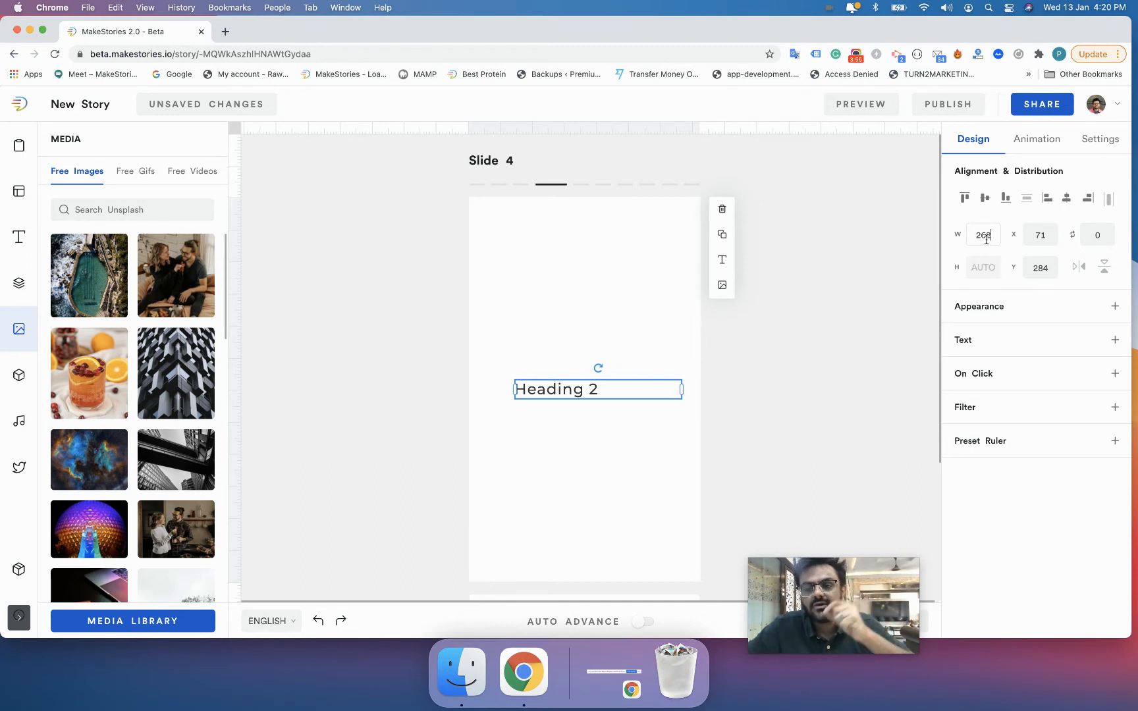
{"action": "key", "text": "Down"}
{"action": "key", "text": "Down"}
{"action": "key", "text": "Down"}
{"action": "key", "text": "Down"}
{"action": "key", "text": "Down"}
{"action": "key", "text": "Down"}
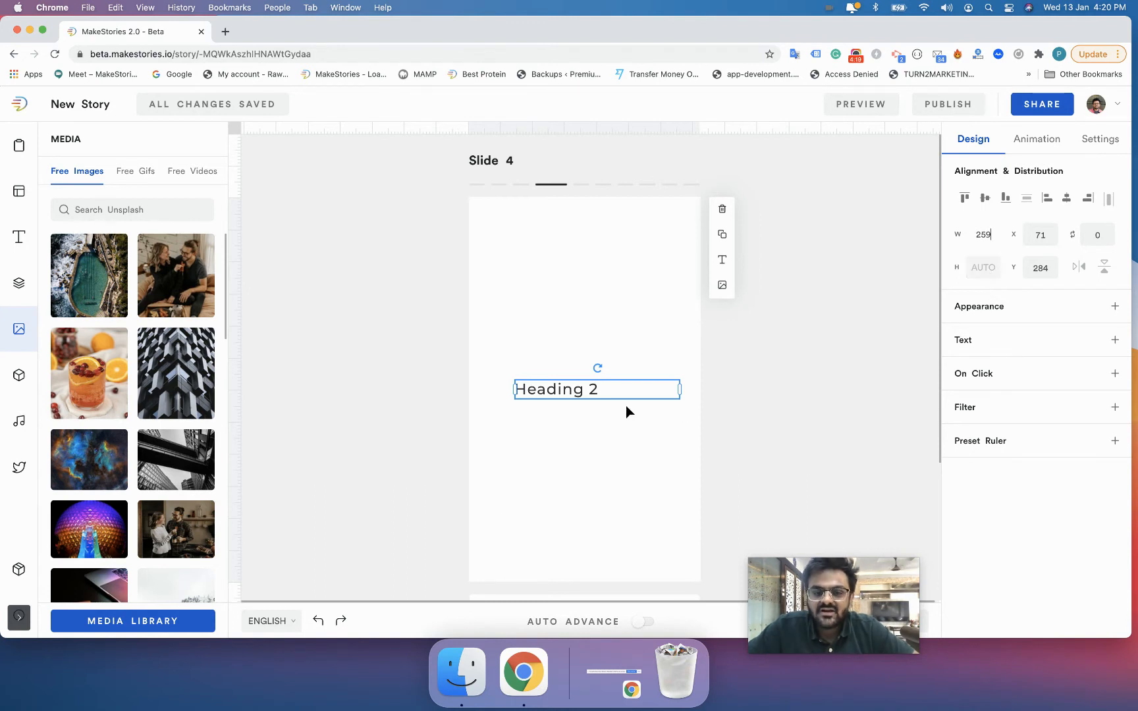
Step: Move the heading up to about X 36, Y 43, and place the aerial pool photo on the slide below it
{"action": "left_click_drag", "start_coordinate": [601, 395], "coordinate": [587, 400]}
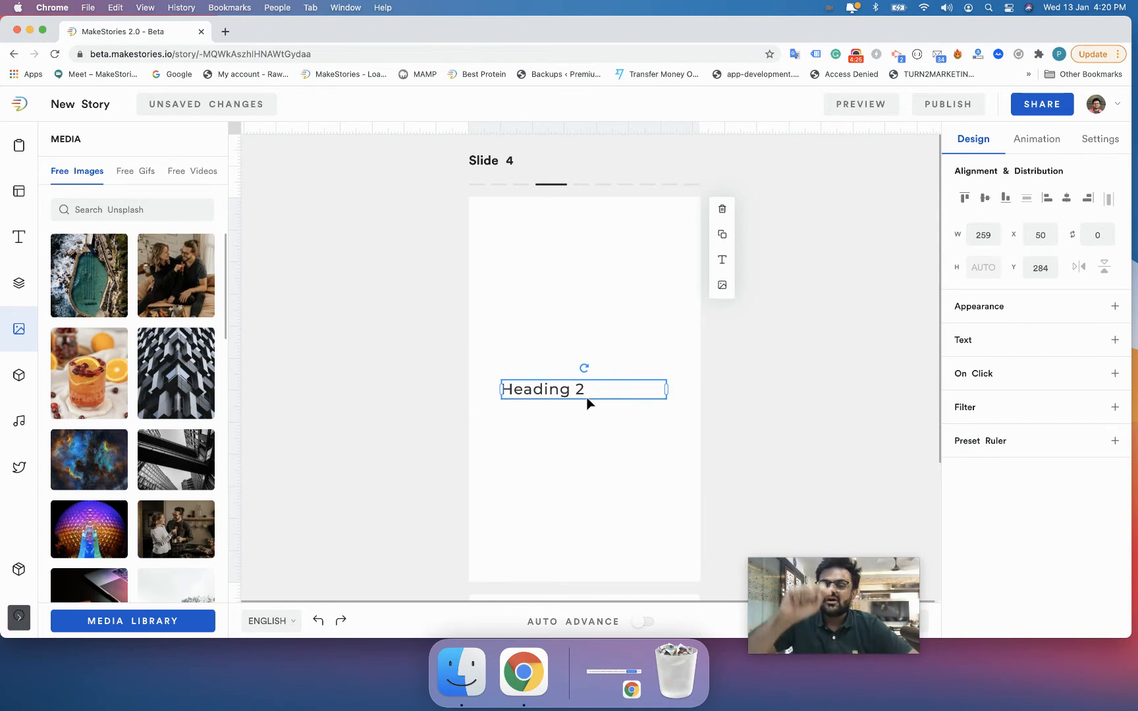
{"action": "left_click_drag", "start_coordinate": [584, 395], "coordinate": [574, 237]}
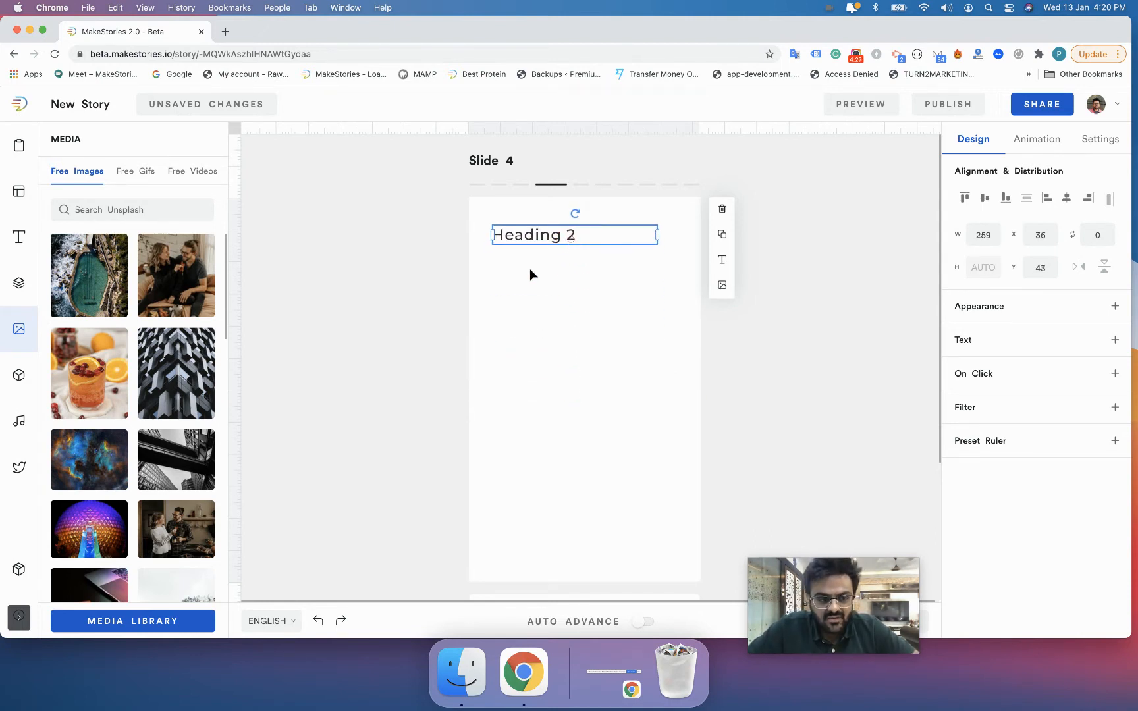
{"action": "left_click", "coordinate": [92, 283]}
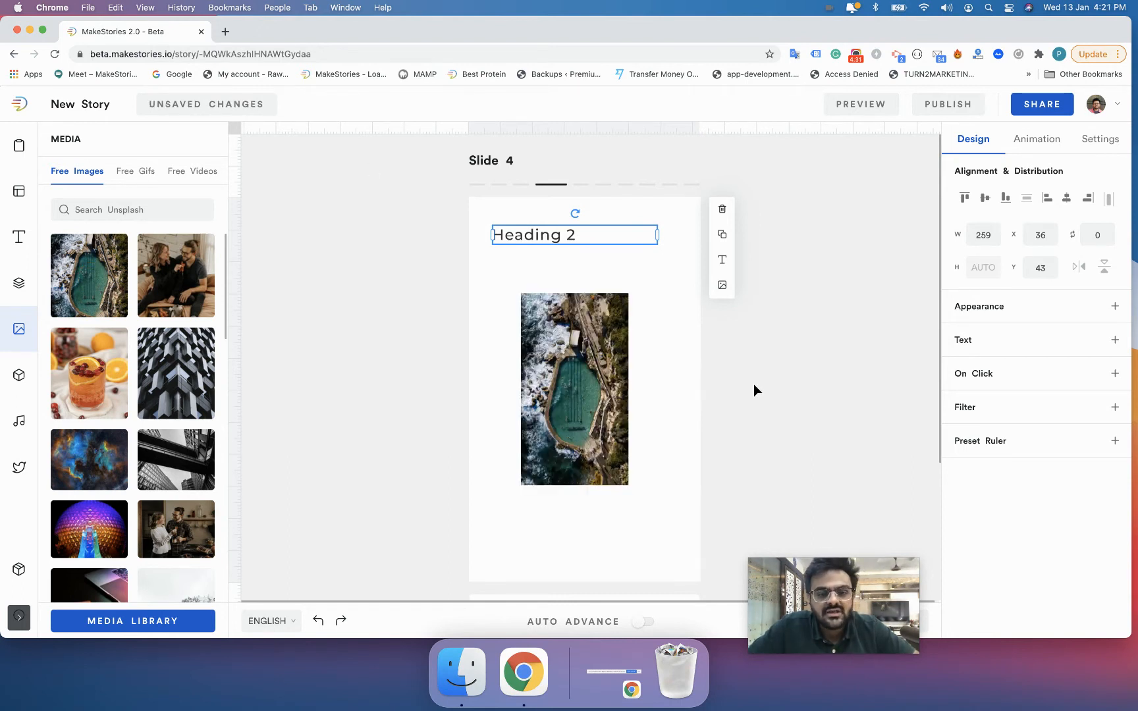
{"action": "left_click", "coordinate": [566, 401]}
{"action": "left_click_drag", "start_coordinate": [569, 412], "coordinate": [570, 412]}
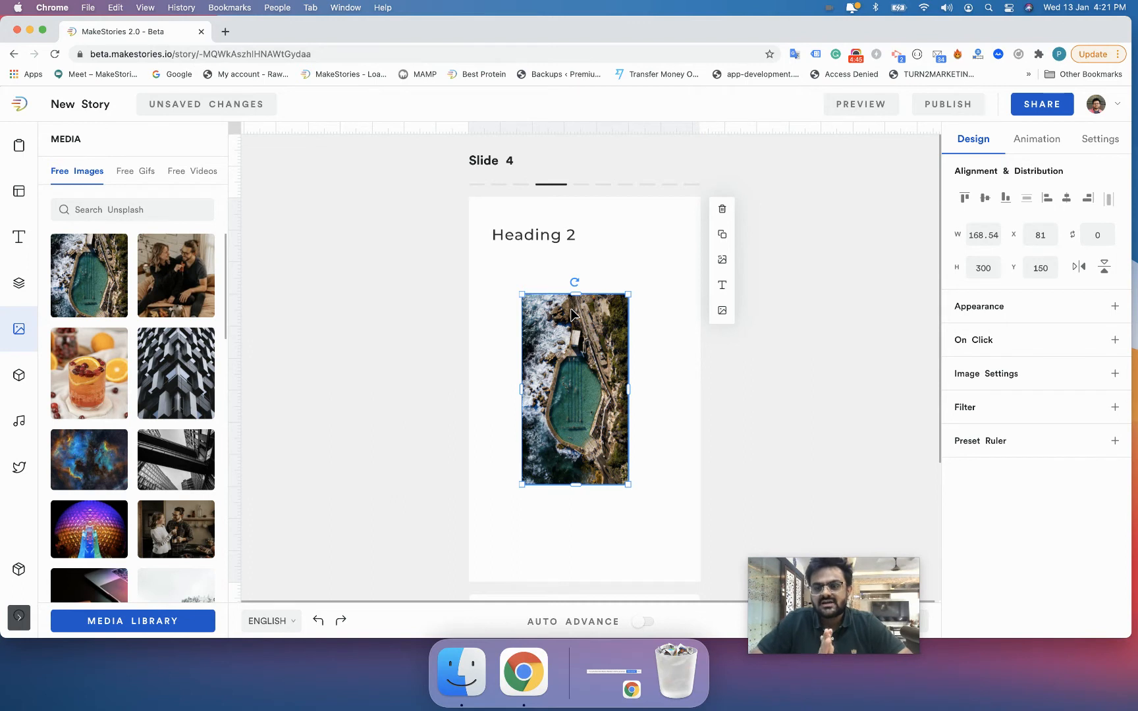
Step: Reduce the pool image's height to 271 in one-unit increments
{"action": "left_click", "coordinate": [984, 272]}
{"action": "key", "text": "Down"}
{"action": "key", "text": "Down"}
{"action": "key", "text": "Down"}
{"action": "key", "text": "Down"}
{"action": "key", "text": "Down"}
{"action": "key", "text": "Down"}
{"action": "key", "text": "Down"}
{"action": "key", "text": "Down"}
{"action": "key", "text": "Down"}
{"action": "key", "text": "Down"}
{"action": "key", "text": "Down"}
{"action": "key", "text": "Down"}
{"action": "key", "text": "Down"}
{"action": "key", "text": "Down"}
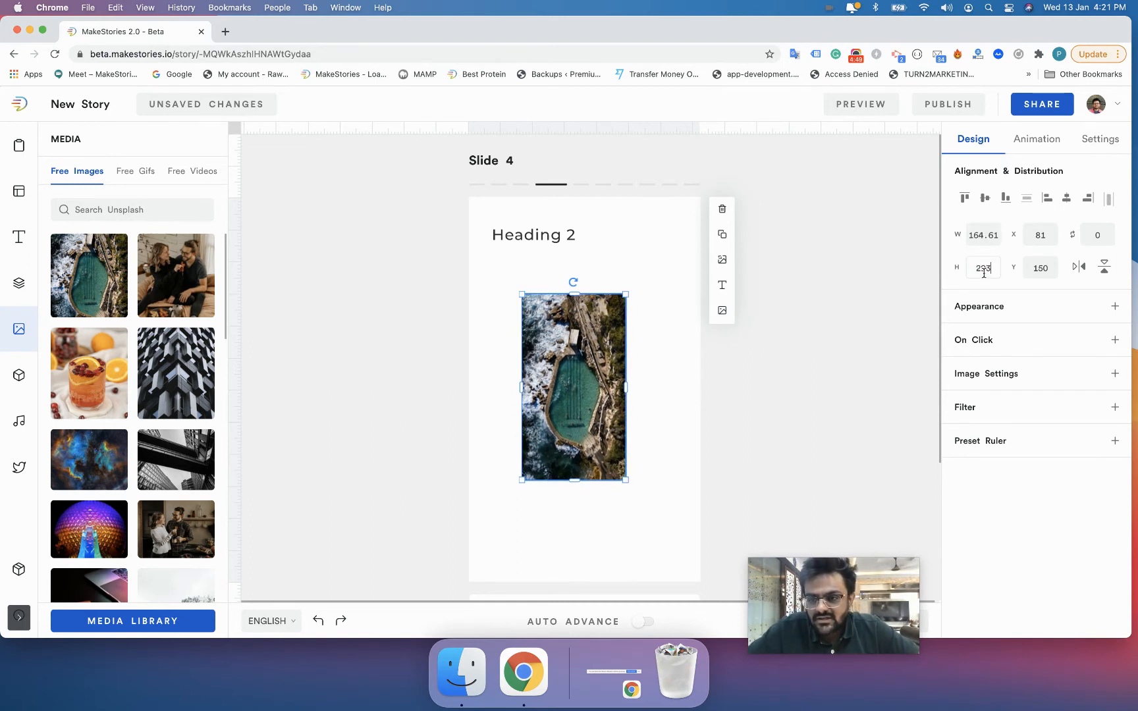
{"action": "key", "text": "Down"}
{"action": "key", "text": "Down"}
{"action": "key", "text": "Down"}
{"action": "key", "text": "Down"}
{"action": "key", "text": "Down"}
{"action": "key", "text": "Down"}
{"action": "key", "text": "Down"}
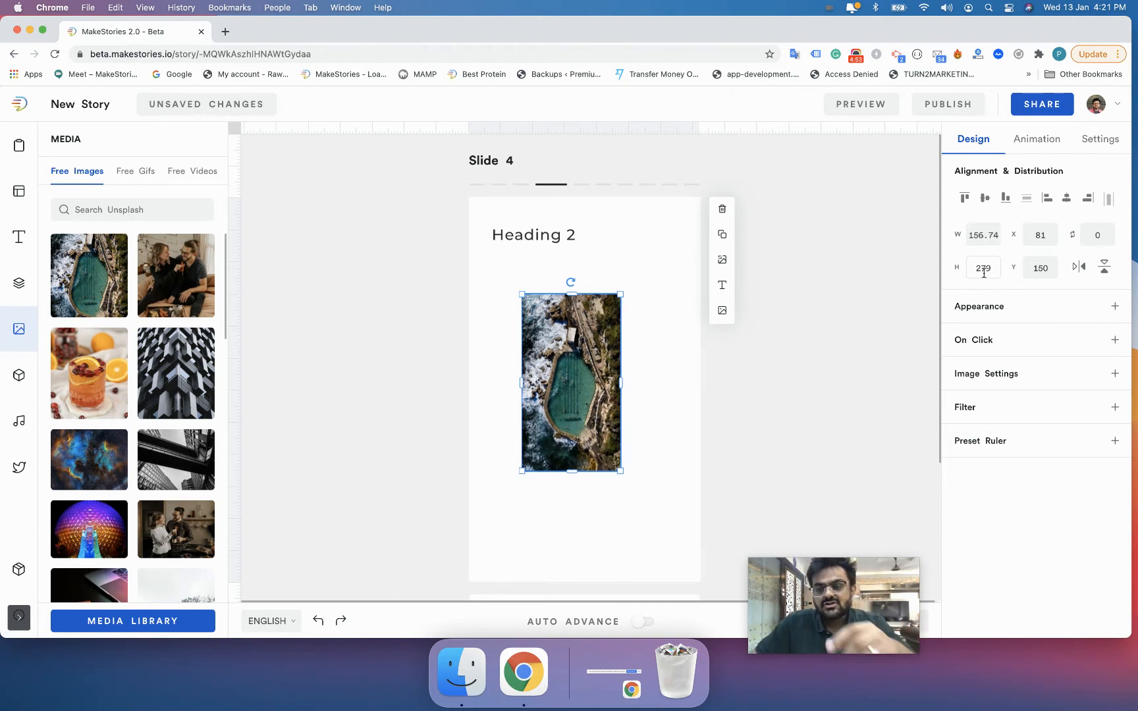
{"action": "key", "text": "Down"}
{"action": "key", "text": "Down"}
{"action": "key", "text": "Down"}
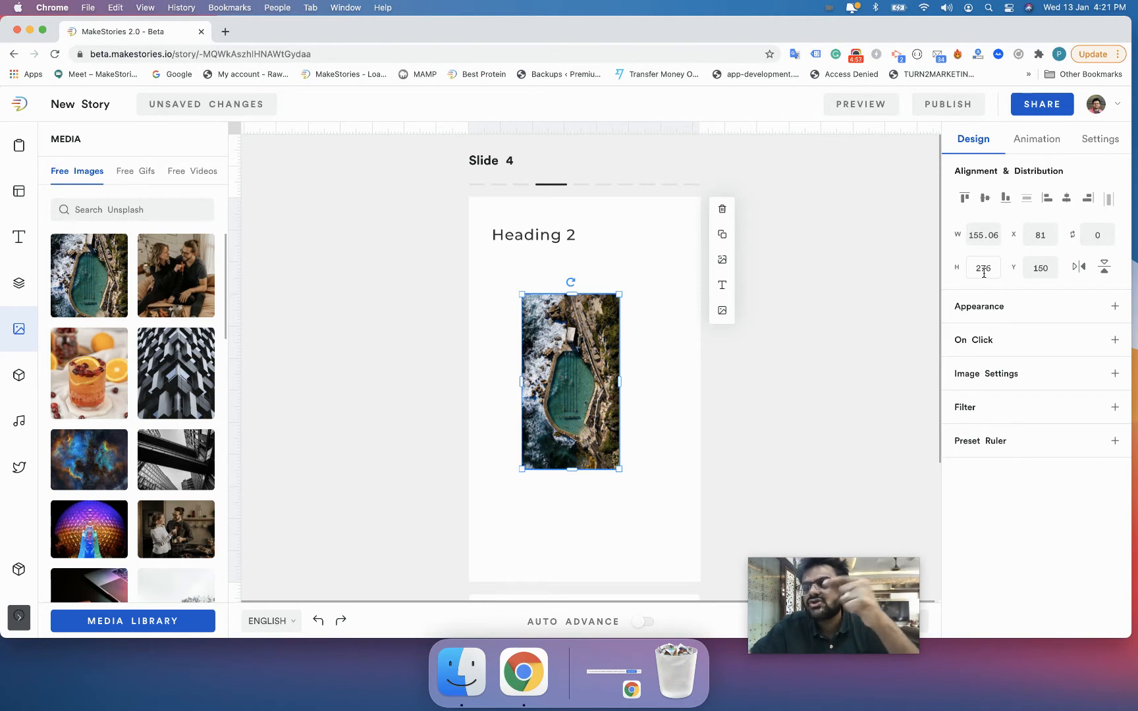
{"action": "key", "text": "Down"}
{"action": "key", "text": "Down"}
{"action": "key", "text": "Down"}
{"action": "key", "text": "Down"}
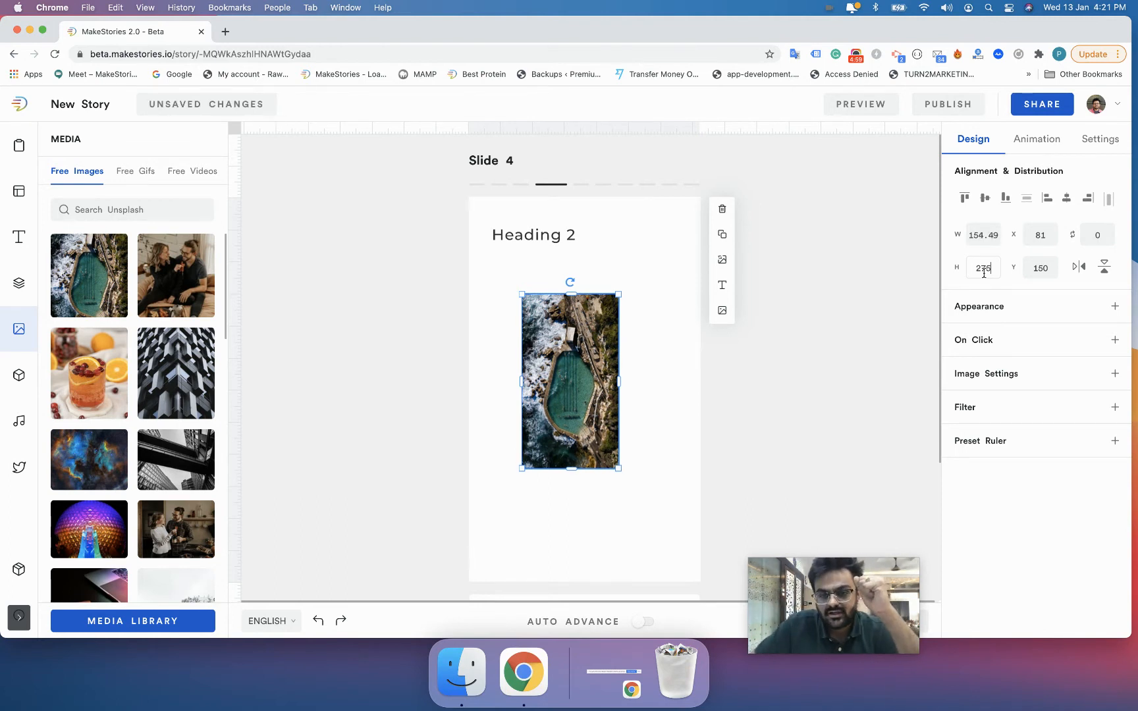
{"action": "key", "text": "Down"}
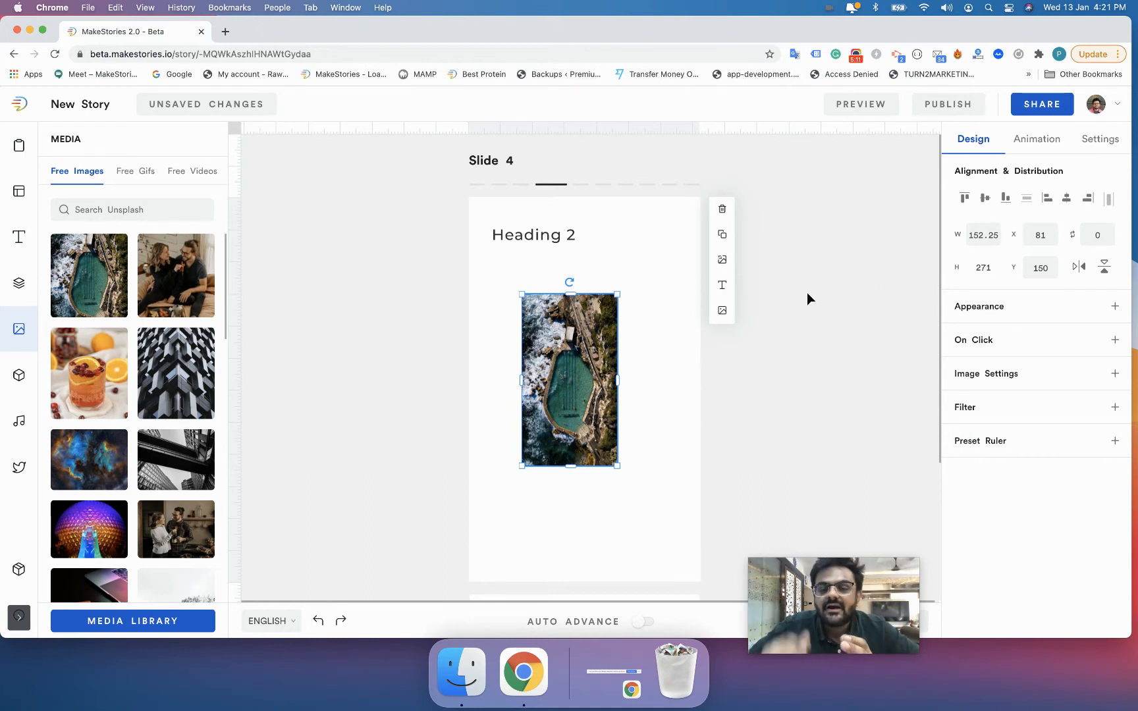
Step: Stretch the image's side and bottom edges to about 283 by 394 and position it at about X 23, Y 103
{"action": "left_click_drag", "start_coordinate": [617, 380], "coordinate": [702, 382]}
{"action": "left_click_drag", "start_coordinate": [612, 466], "coordinate": [606, 541]}
{"action": "left_click_drag", "start_coordinate": [622, 441], "coordinate": [618, 436]}
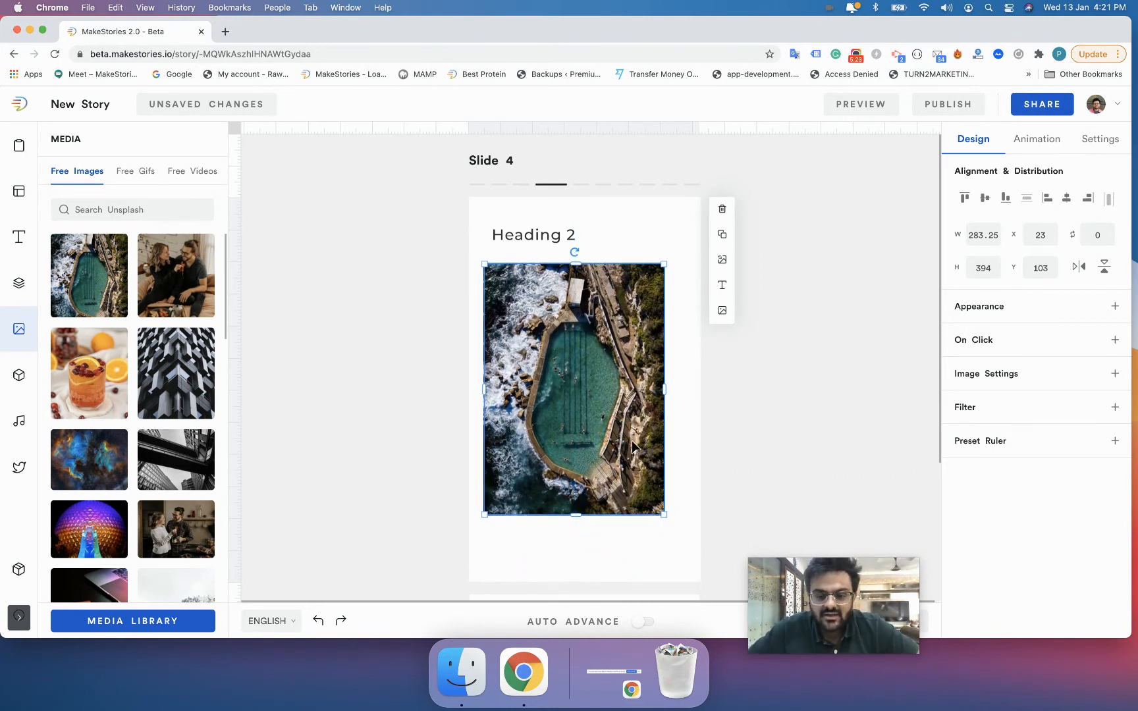
Step: Rescale the image proportionally to about 272 by 379, place it at about X 43, Y 110, and open its crop frame
{"action": "left_click_drag", "start_coordinate": [665, 516], "coordinate": [731, 507]}
{"action": "mouse_move", "coordinate": [565, 459]}
{"action": "left_mouse_down"}
{"action": "mouse_move", "coordinate": [589, 460]}
{"action": "mouse_move", "coordinate": [569, 465]}
{"action": "left_mouse_up"}
{"action": "left_click", "coordinate": [724, 416]}
{"action": "left_click", "coordinate": [619, 416]}
{"action": "mouse_move", "coordinate": [620, 416]}
{"action": "left_mouse_down"}
{"action": "mouse_move", "coordinate": [647, 417]}
{"action": "mouse_move", "coordinate": [628, 416]}
{"action": "left_mouse_up"}
{"action": "double_click", "coordinate": [628, 416]}
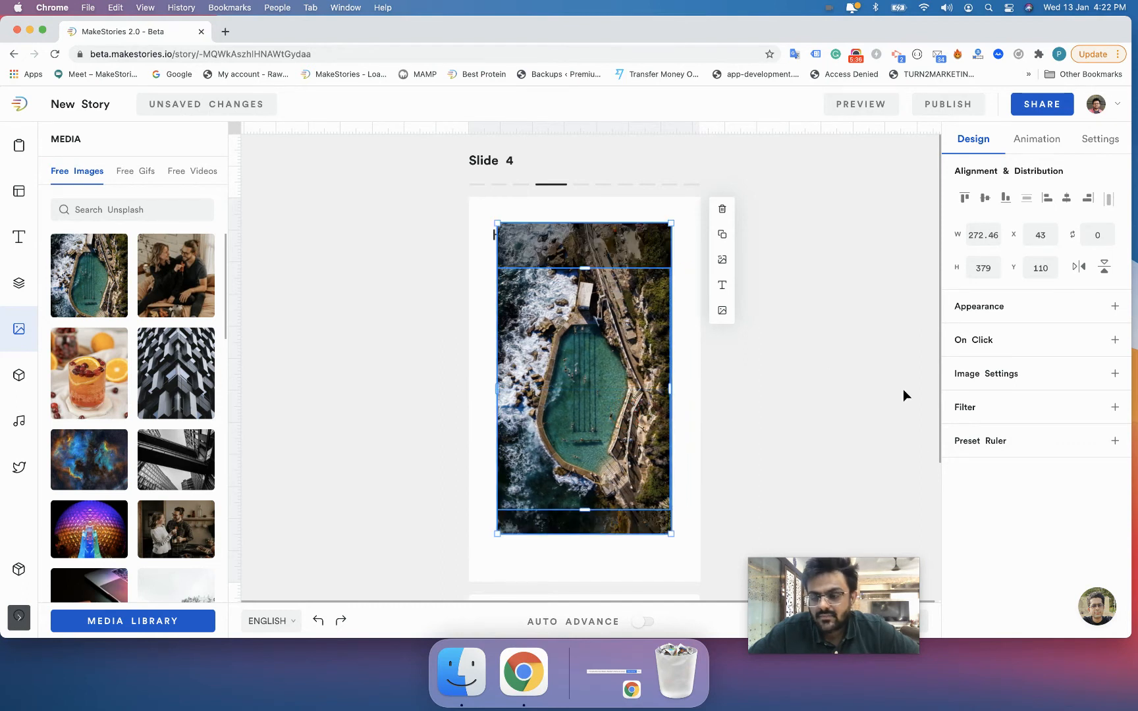
Step: Leave the crop frame and examine the image's X and Y position values
{"action": "left_click", "coordinate": [1036, 238]}
{"action": "left_click", "coordinate": [1038, 268]}
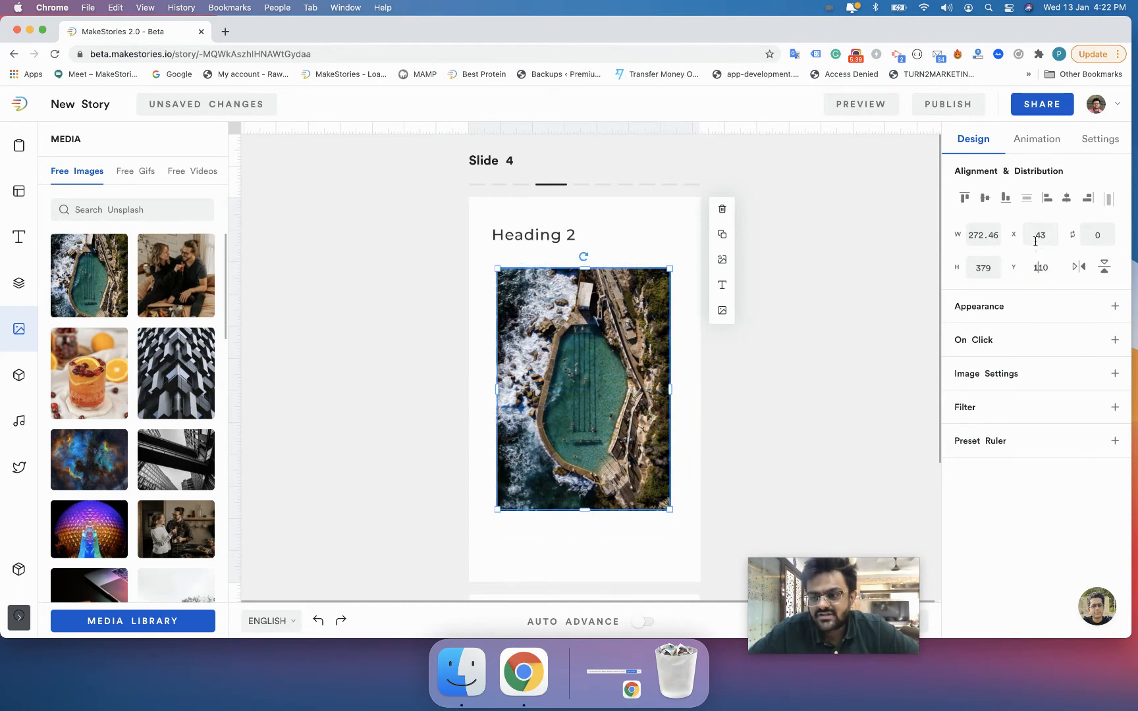
{"action": "left_click", "coordinate": [1035, 268]}
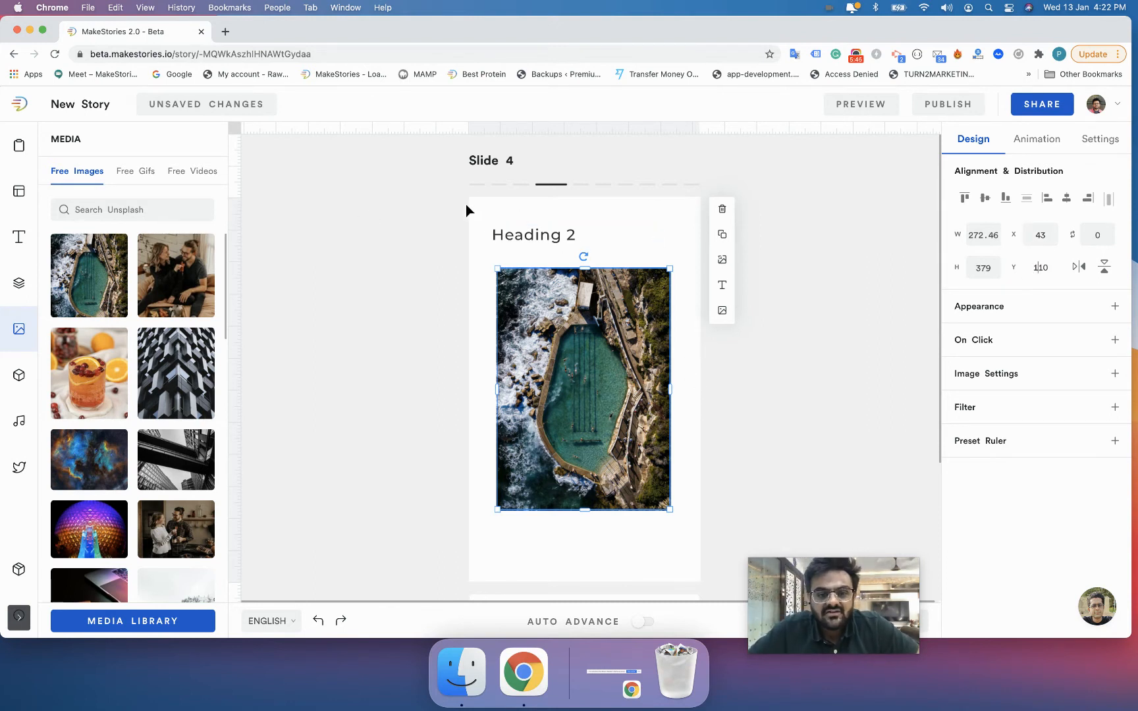
Step: Add ruler guides along the slide's top, bottom, left and right edges
{"action": "left_click", "coordinate": [234, 197]}
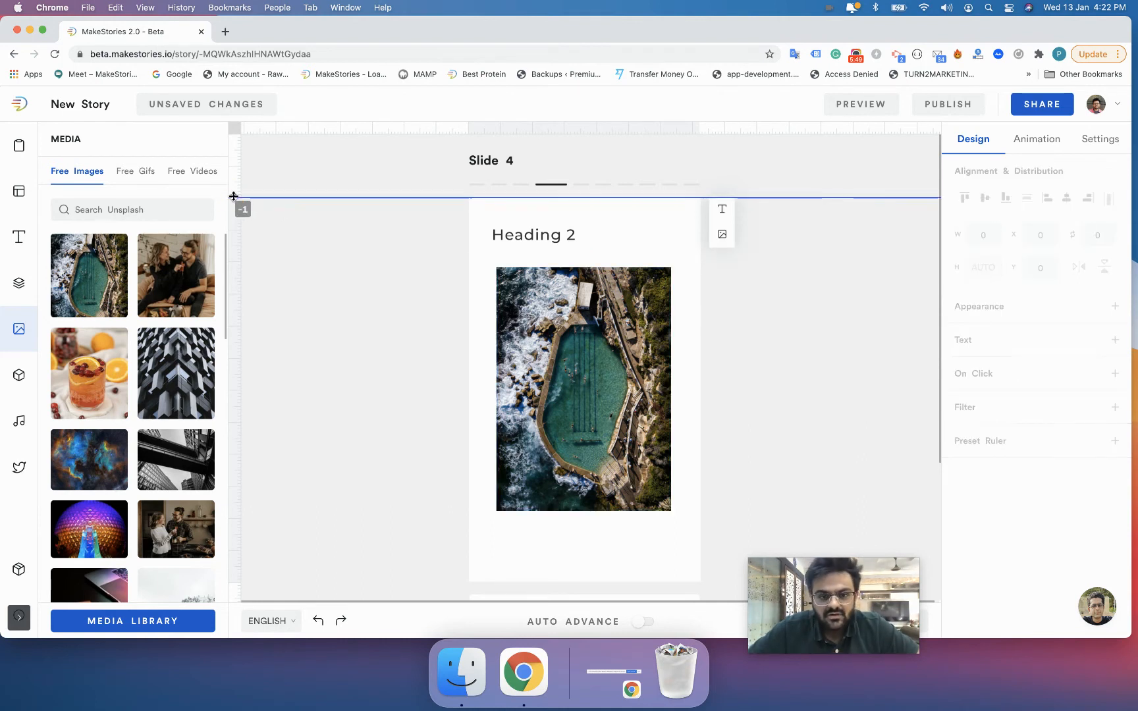
{"action": "left_click_drag", "start_coordinate": [279, 197], "coordinate": [279, 199]}
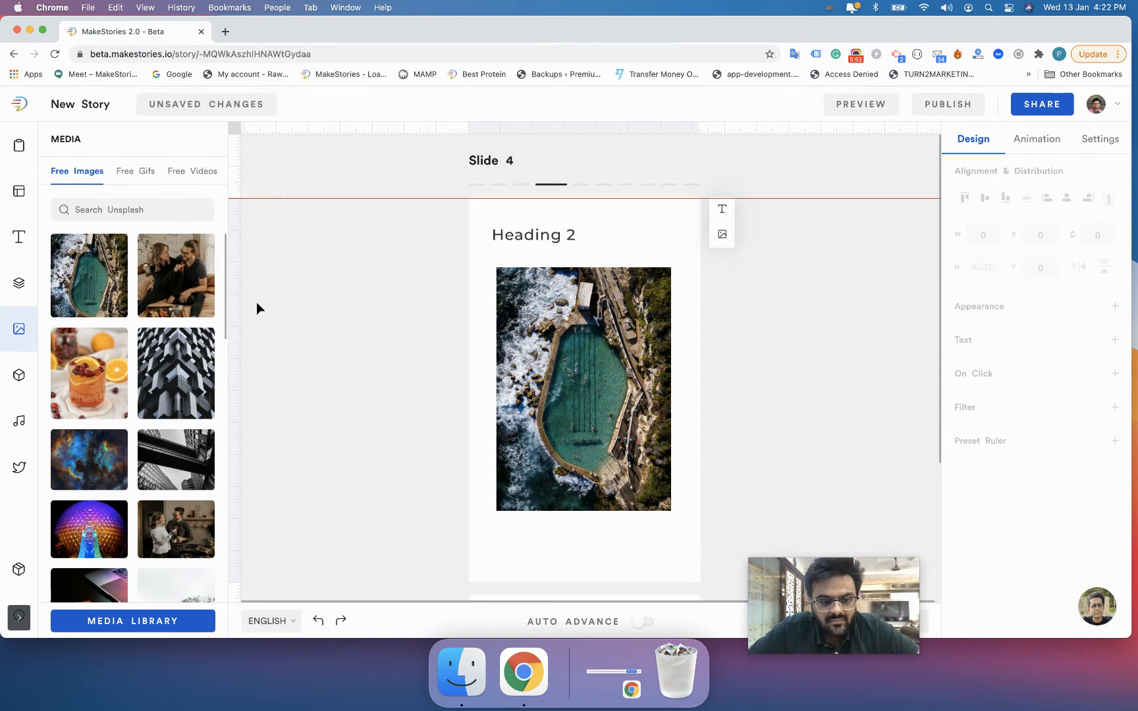
{"action": "left_click", "coordinate": [240, 582]}
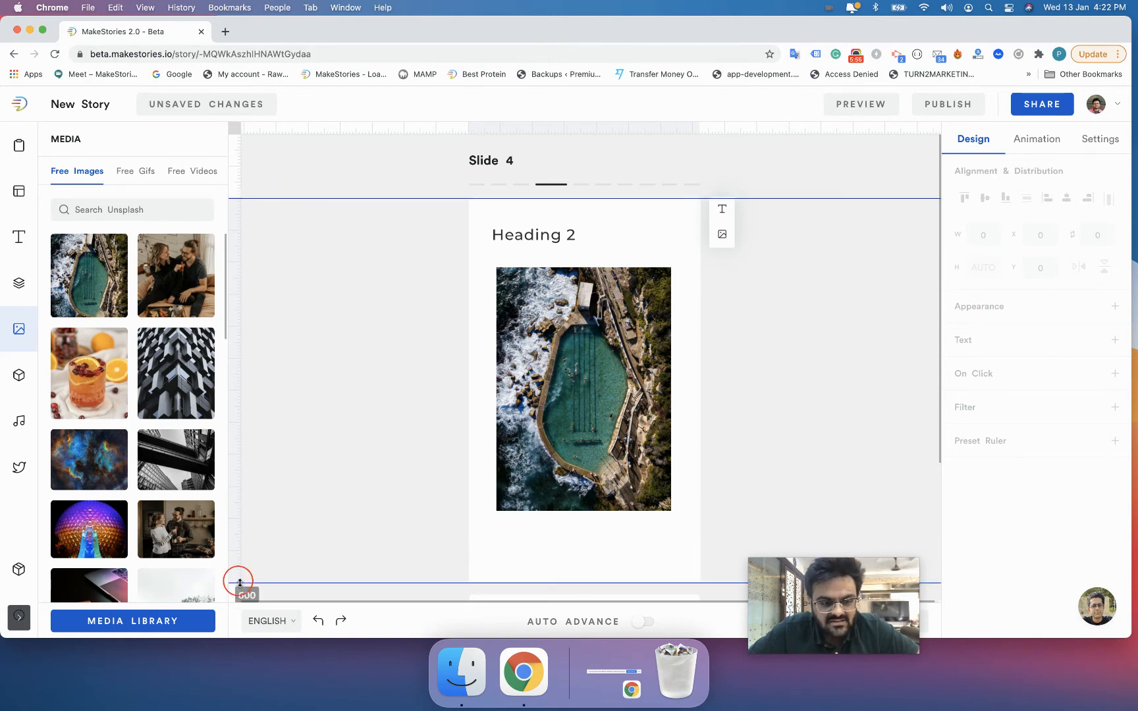
{"action": "left_click", "coordinate": [467, 131]}
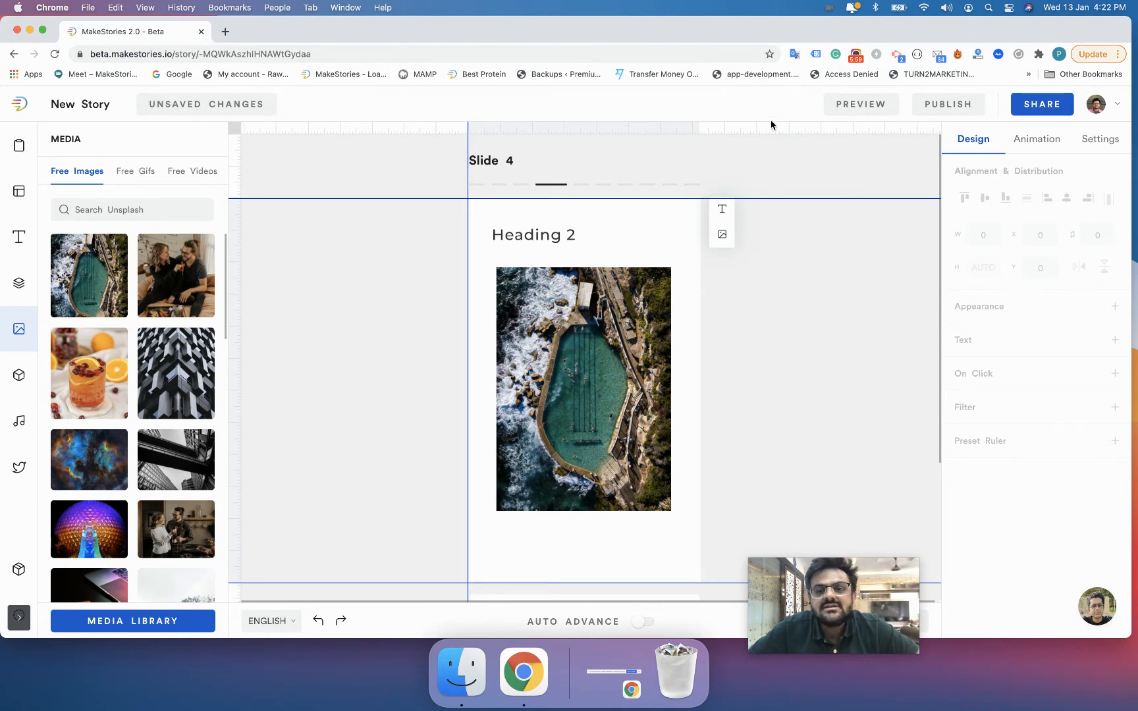
{"action": "left_click", "coordinate": [698, 128]}
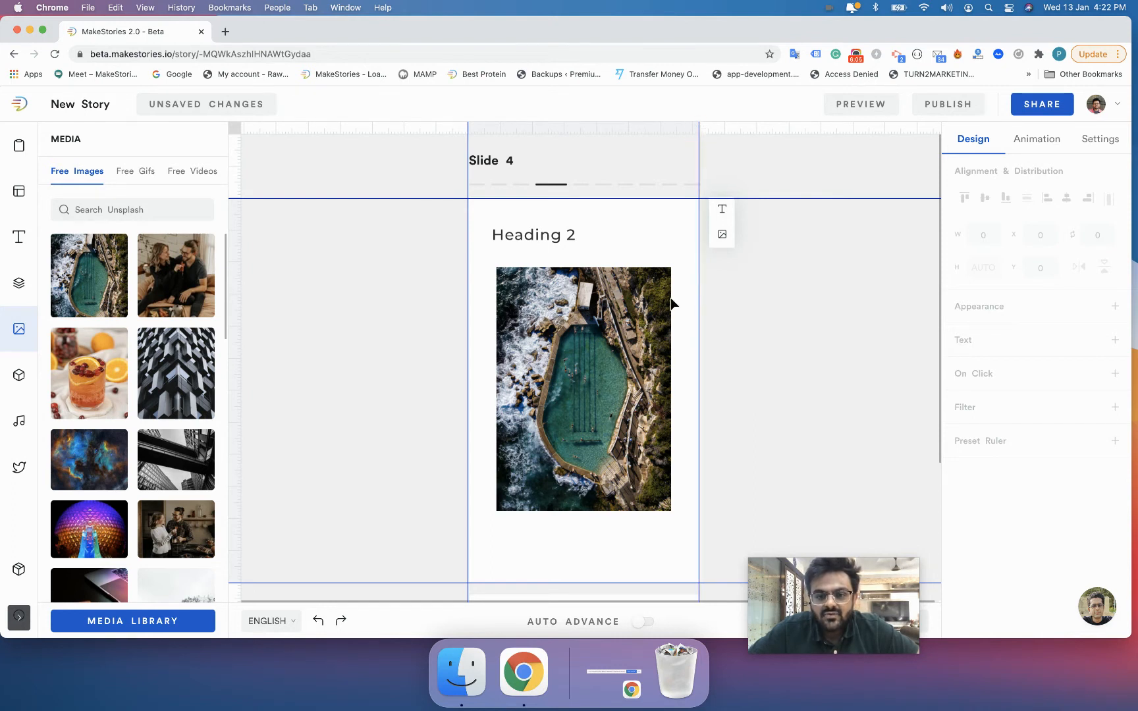
Step: Add a horizontal ruler guide at 110 along the image's top edge
{"action": "left_click", "coordinate": [618, 378]}
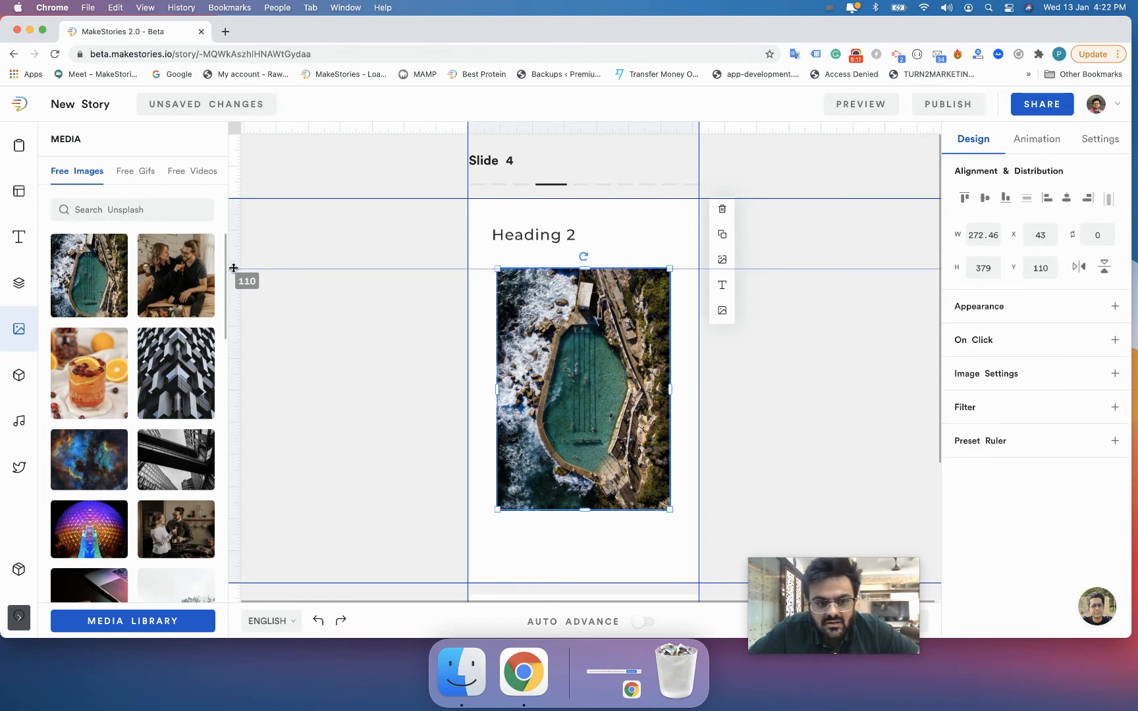
{"action": "left_click", "coordinate": [234, 268]}
{"action": "left_click", "coordinate": [557, 324]}
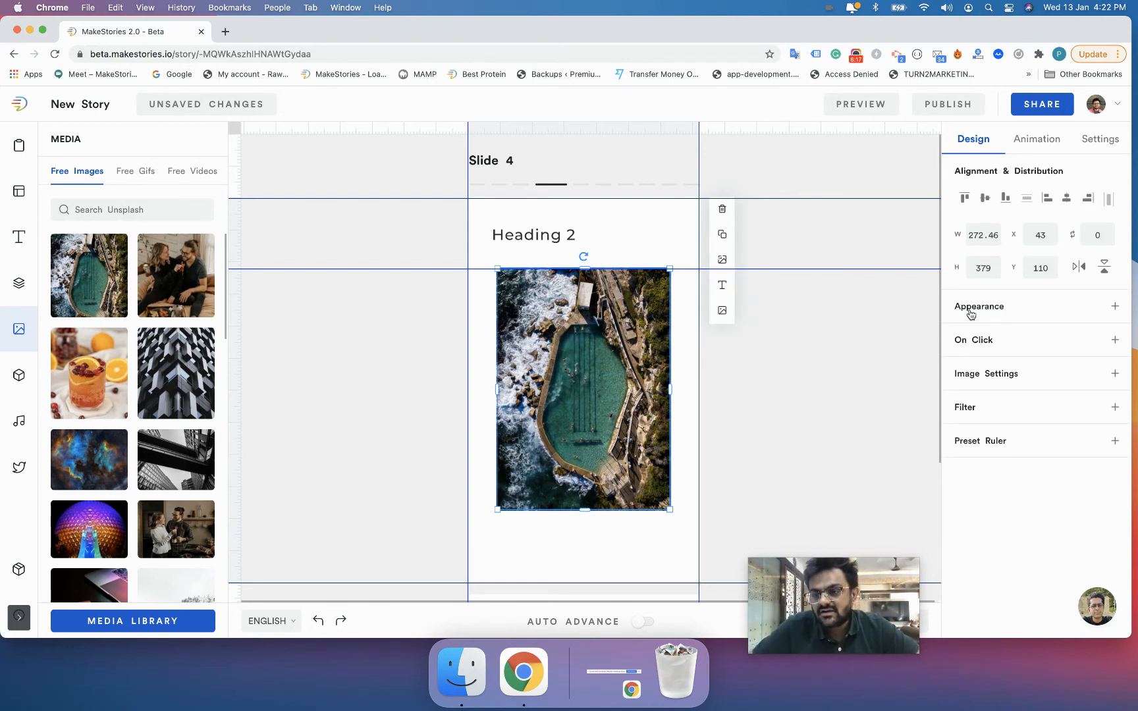
Step: Nudge the image's Y position to 112 in one-unit increments, and move it to about X 29, Y 148
{"action": "key", "text": "Up"}
{"action": "key", "text": "Up"}
{"action": "key", "text": "Up"}
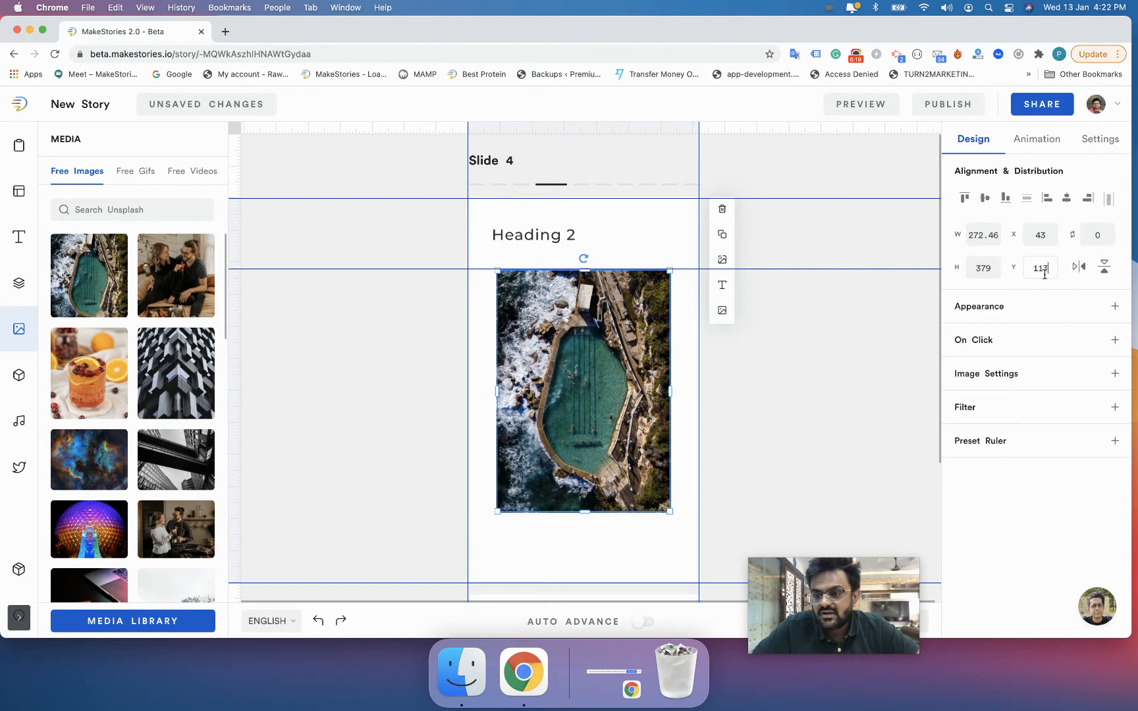
{"action": "key", "text": "Down"}
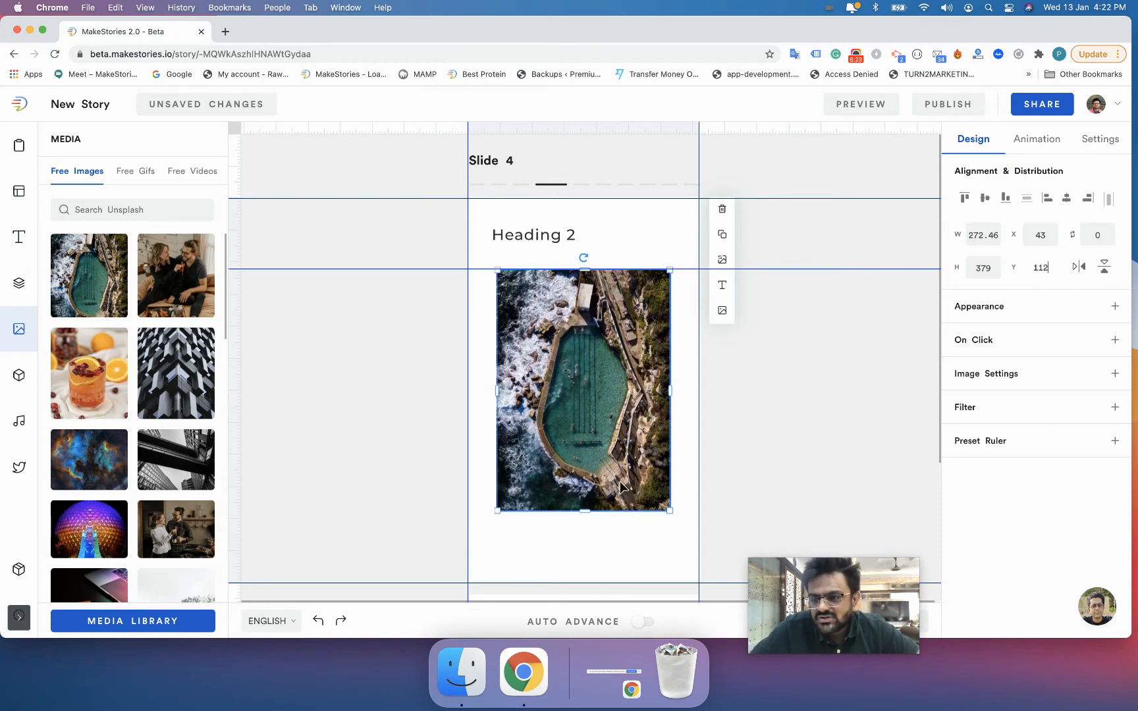
{"action": "mouse_move", "coordinate": [600, 427]}
{"action": "left_mouse_down"}
{"action": "mouse_move", "coordinate": [571, 386]}
{"action": "mouse_move", "coordinate": [622, 419]}
{"action": "mouse_move", "coordinate": [600, 437]}
{"action": "mouse_move", "coordinate": [588, 403]}
{"action": "mouse_move", "coordinate": [625, 515]}
{"action": "mouse_move", "coordinate": [598, 472]}
{"action": "mouse_move", "coordinate": [695, 546]}
{"action": "mouse_move", "coordinate": [682, 584]}
{"action": "mouse_move", "coordinate": [633, 475]}
{"action": "mouse_move", "coordinate": [494, 500]}
{"action": "mouse_move", "coordinate": [635, 400]}
{"action": "mouse_move", "coordinate": [647, 513]}
{"action": "mouse_move", "coordinate": [597, 411]}
{"action": "mouse_move", "coordinate": [566, 500]}
{"action": "mouse_move", "coordinate": [647, 400]}
{"action": "mouse_move", "coordinate": [577, 420]}
{"action": "mouse_move", "coordinate": [592, 450]}
{"action": "left_mouse_up"}
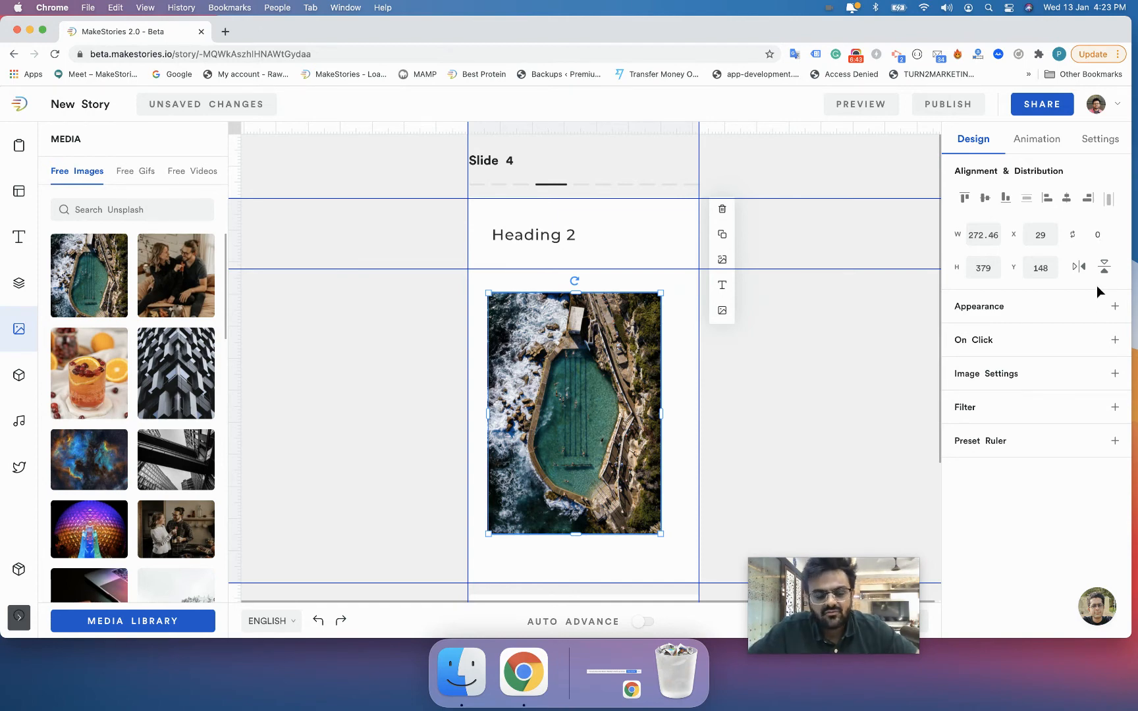
Step: Set the image's rotation to 45 degrees
{"action": "key", "text": "BackSpace"}
{"action": "type", "text": "45"}
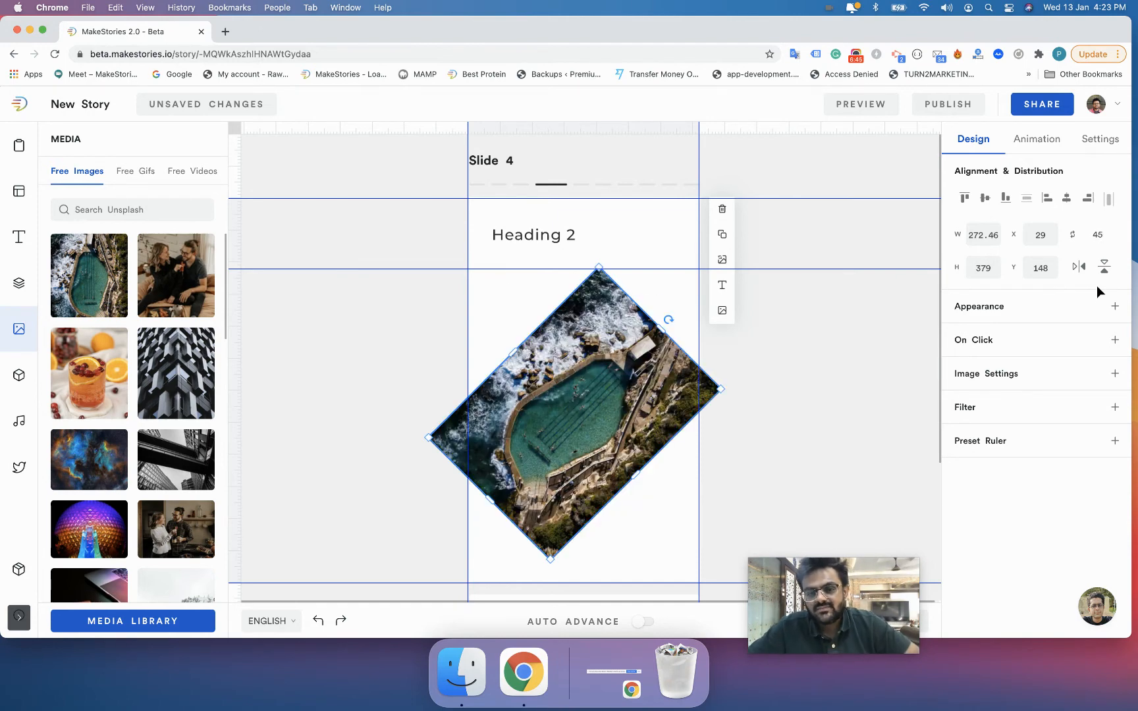
{"action": "left_click", "coordinate": [838, 359]}
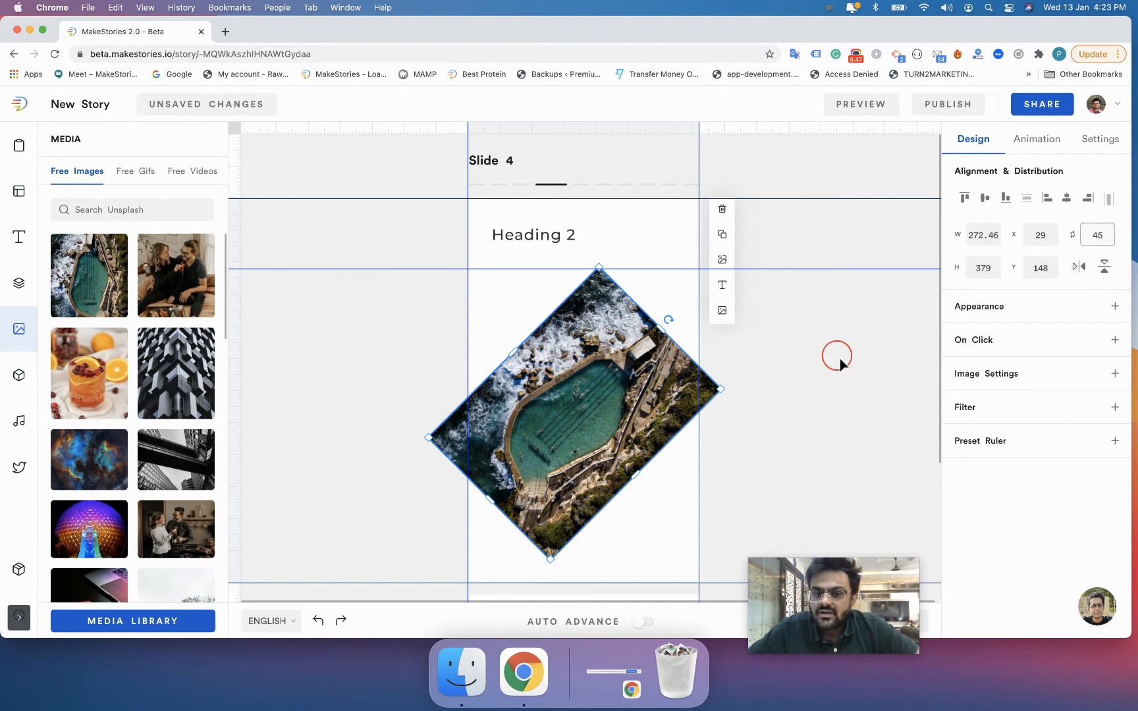
Step: Rotate the image freehand to about 349 degrees
{"action": "left_click", "coordinate": [671, 341]}
{"action": "left_click_drag", "start_coordinate": [671, 326], "coordinate": [627, 286]}
{"action": "left_click_drag", "start_coordinate": [510, 310], "coordinate": [570, 290]}
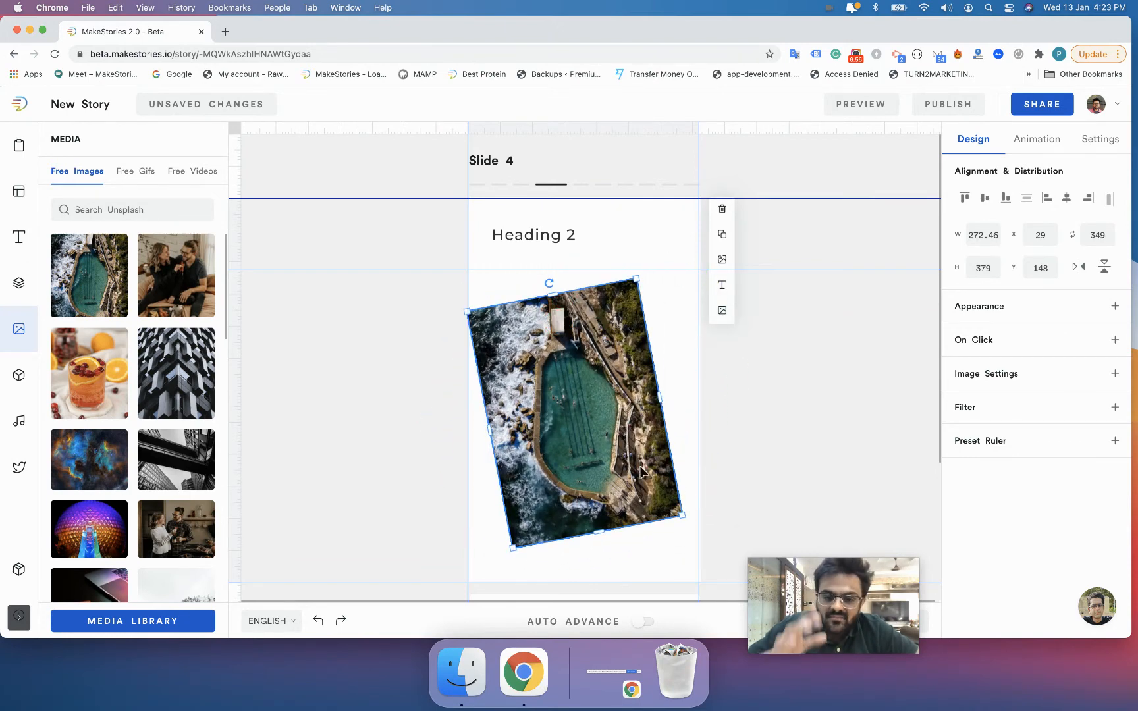
Step: Tilt the heading slightly counterclockwise and group it with the image
{"action": "left_click", "coordinate": [564, 229]}
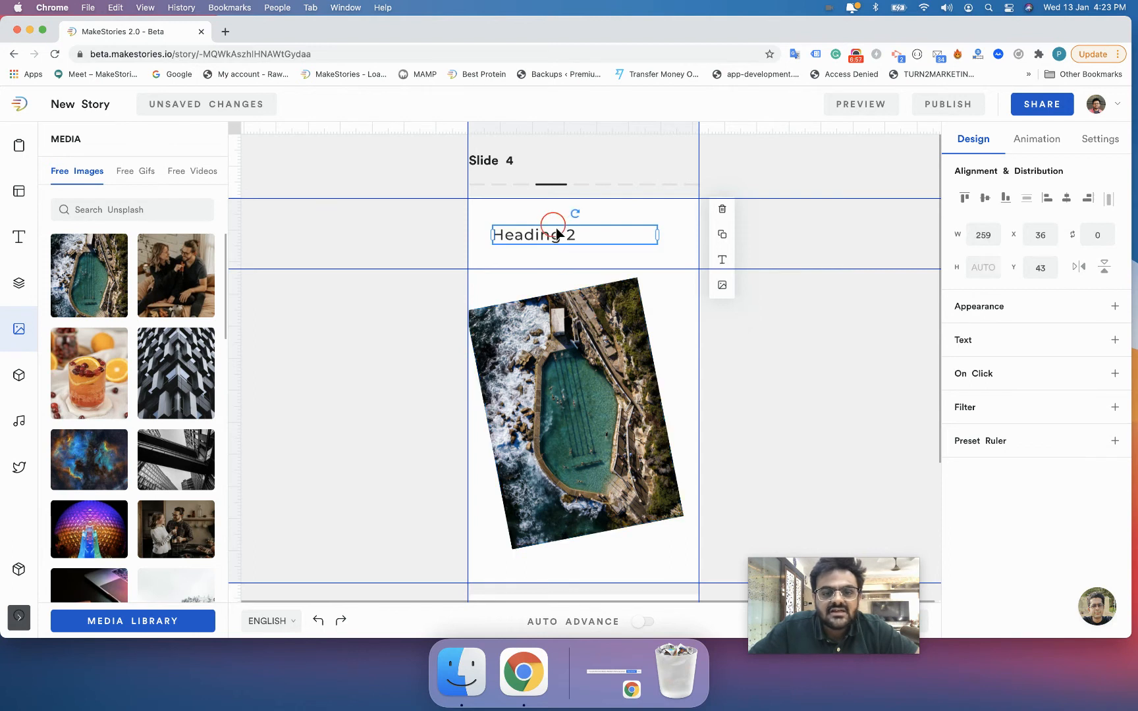
{"action": "mouse_move", "coordinate": [574, 217]}
{"action": "left_mouse_down"}
{"action": "mouse_move", "coordinate": [541, 203]}
{"action": "mouse_move", "coordinate": [507, 259]}
{"action": "mouse_move", "coordinate": [617, 247]}
{"action": "mouse_move", "coordinate": [529, 253]}
{"action": "mouse_move", "coordinate": [581, 191]}
{"action": "mouse_move", "coordinate": [576, 201]}
{"action": "mouse_move", "coordinate": [564, 191]}
{"action": "mouse_move", "coordinate": [568, 198]}
{"action": "left_mouse_up"}
{"action": "left_click", "coordinate": [569, 360]}
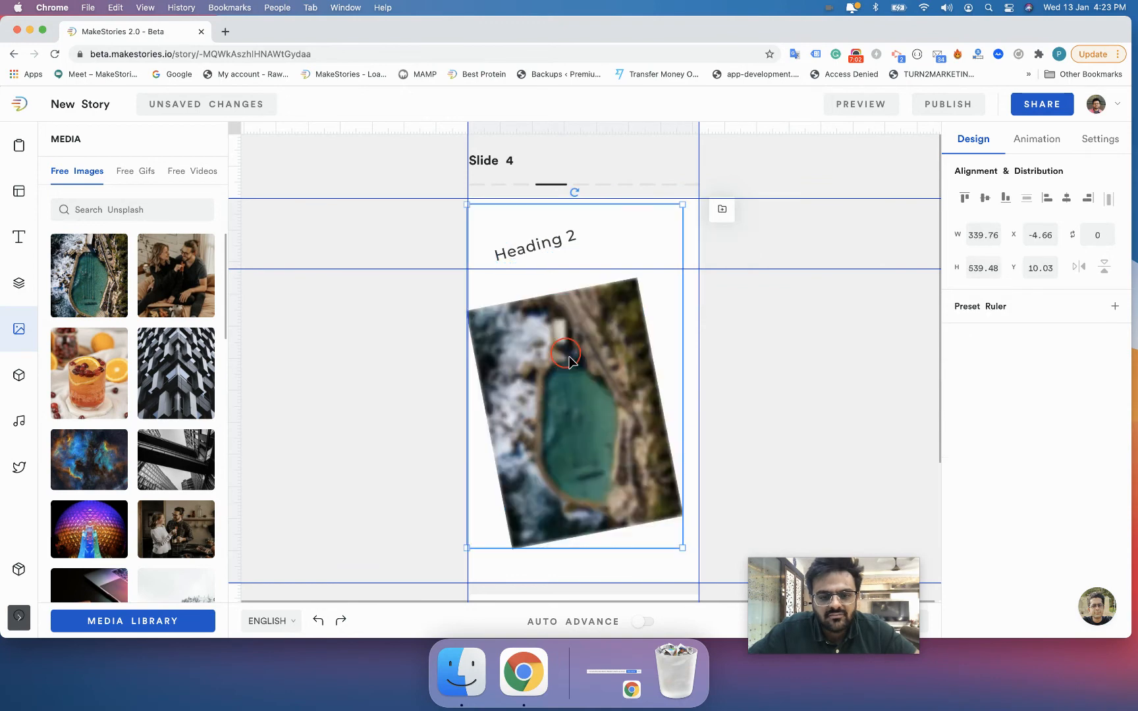
{"action": "key", "text": "super+g"}
Step: Try rotating the group as one object, and move it to about X 17, Y 30
{"action": "left_click", "coordinate": [785, 325]}
{"action": "left_click", "coordinate": [655, 352]}
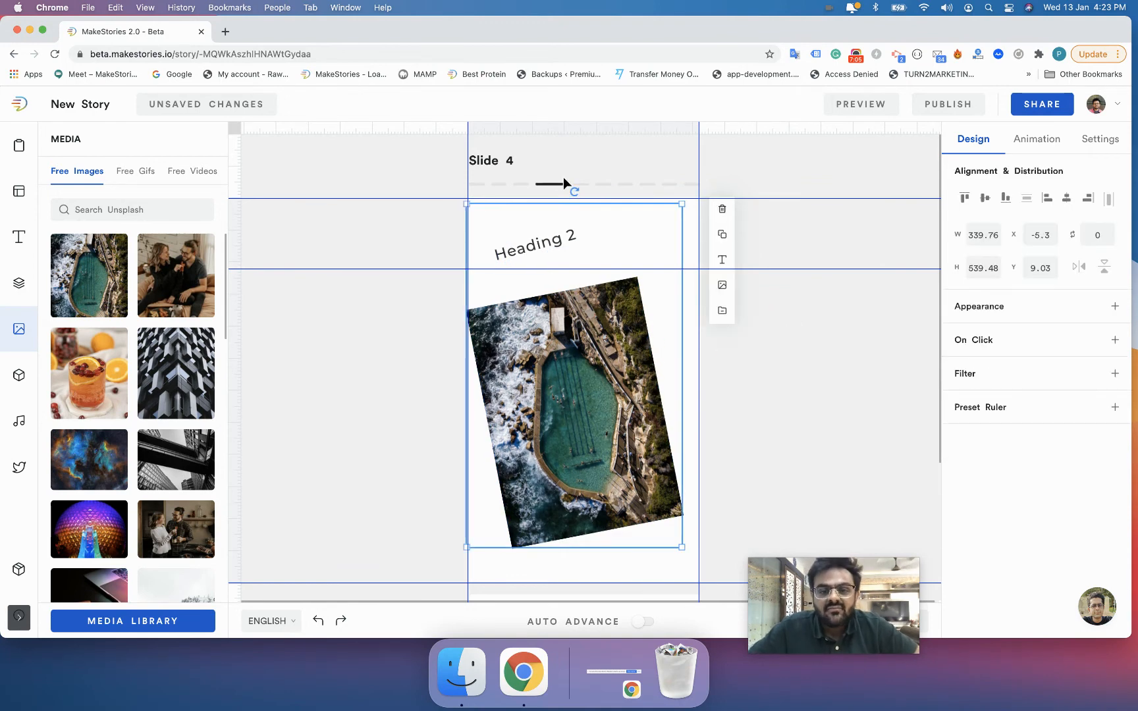
{"action": "left_click_drag", "start_coordinate": [570, 190], "coordinate": [573, 235]}
{"action": "left_click_drag", "start_coordinate": [586, 313], "coordinate": [599, 322]}
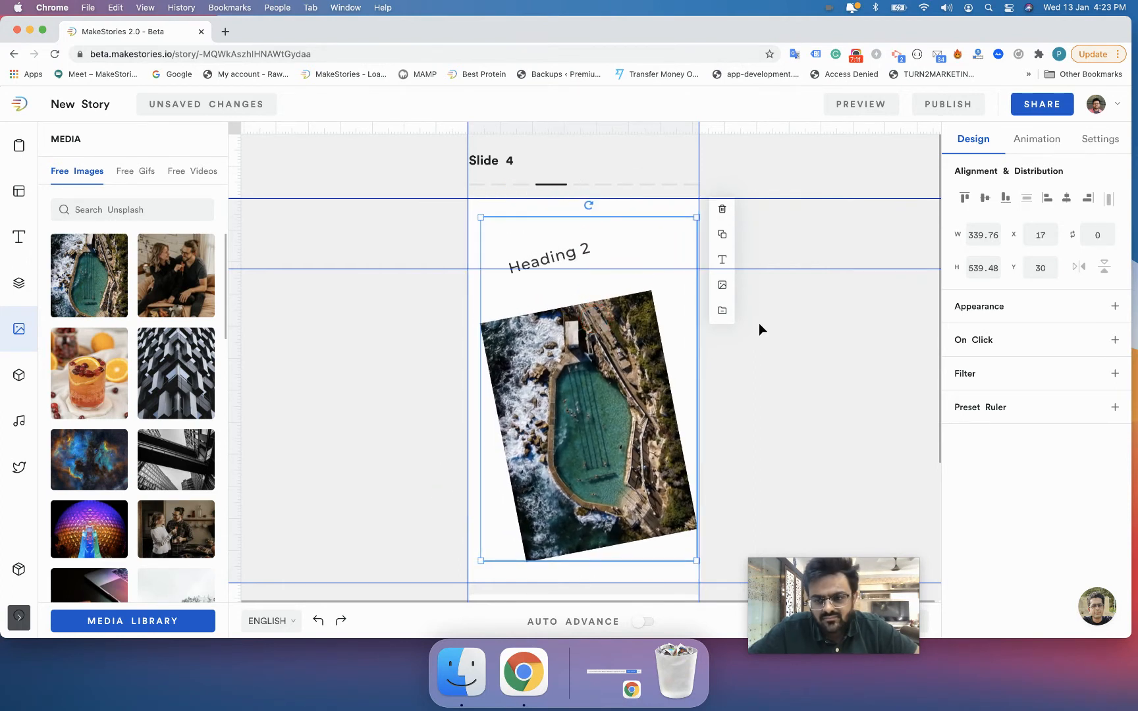
Step: Ungroup the heading and image, and rotate the image back to 0 degrees
{"action": "left_click", "coordinate": [727, 304]}
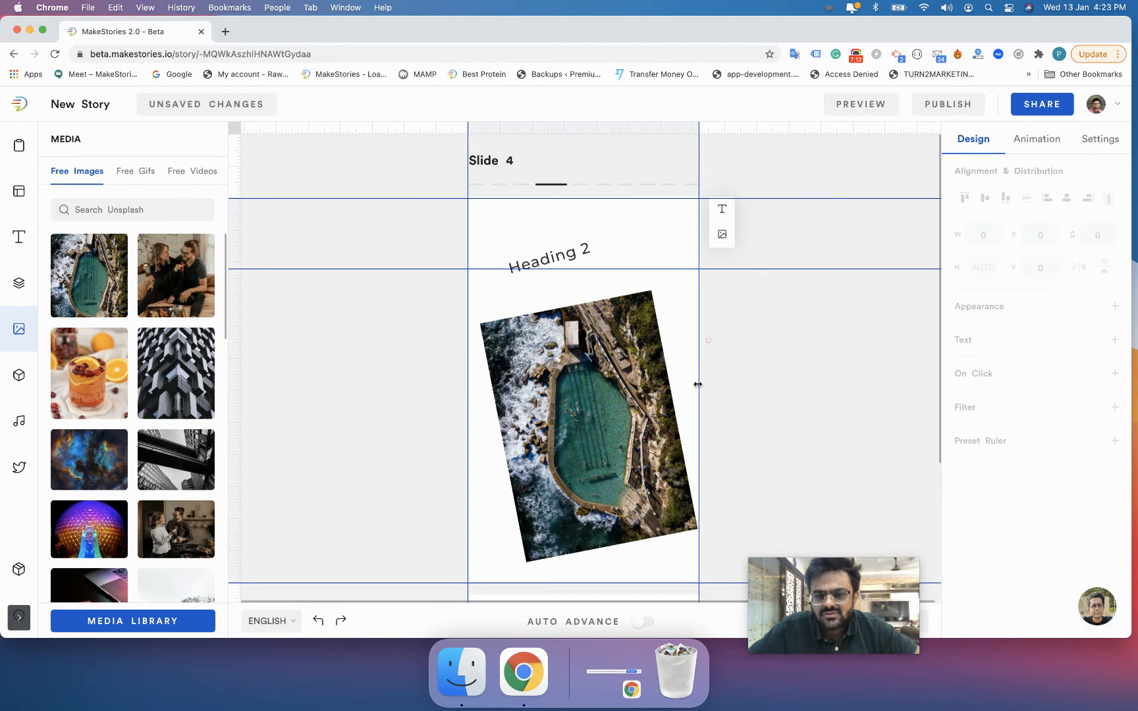
{"action": "left_click", "coordinate": [623, 376]}
{"action": "left_click_drag", "start_coordinate": [564, 298], "coordinate": [593, 296]}
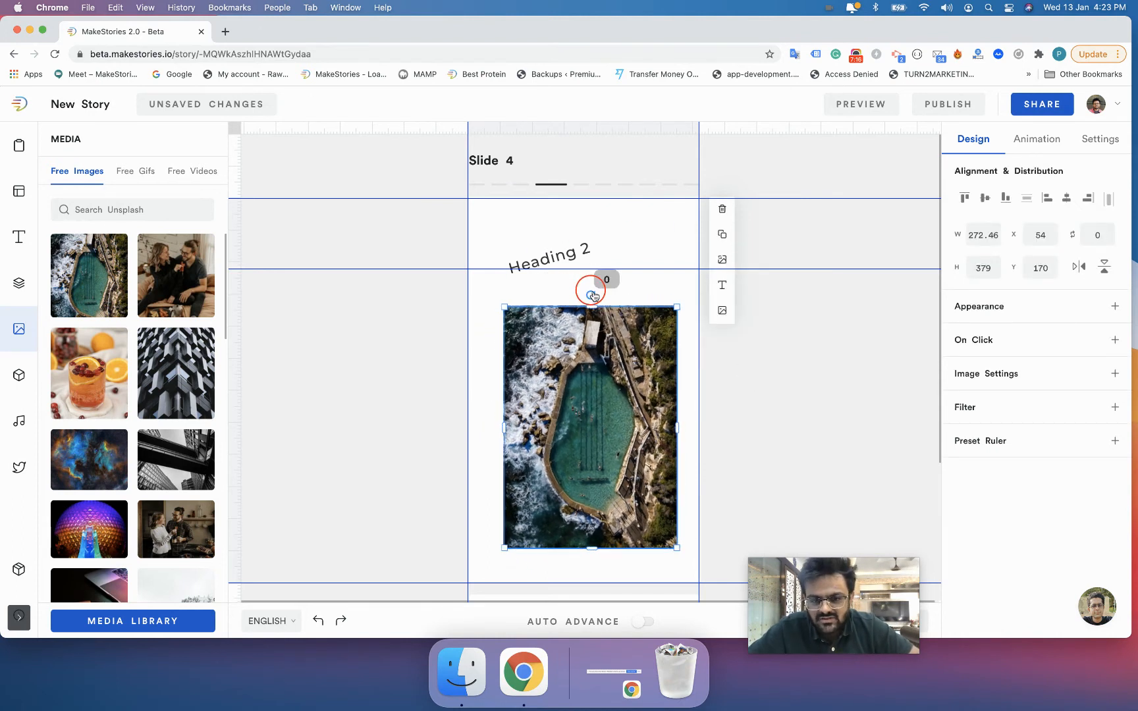
Step: Rotate the heading back to 0 degrees and place it just above the image at about X 60, Y 123
{"action": "left_click", "coordinate": [574, 256]}
{"action": "left_click_drag", "start_coordinate": [580, 230], "coordinate": [587, 277]}
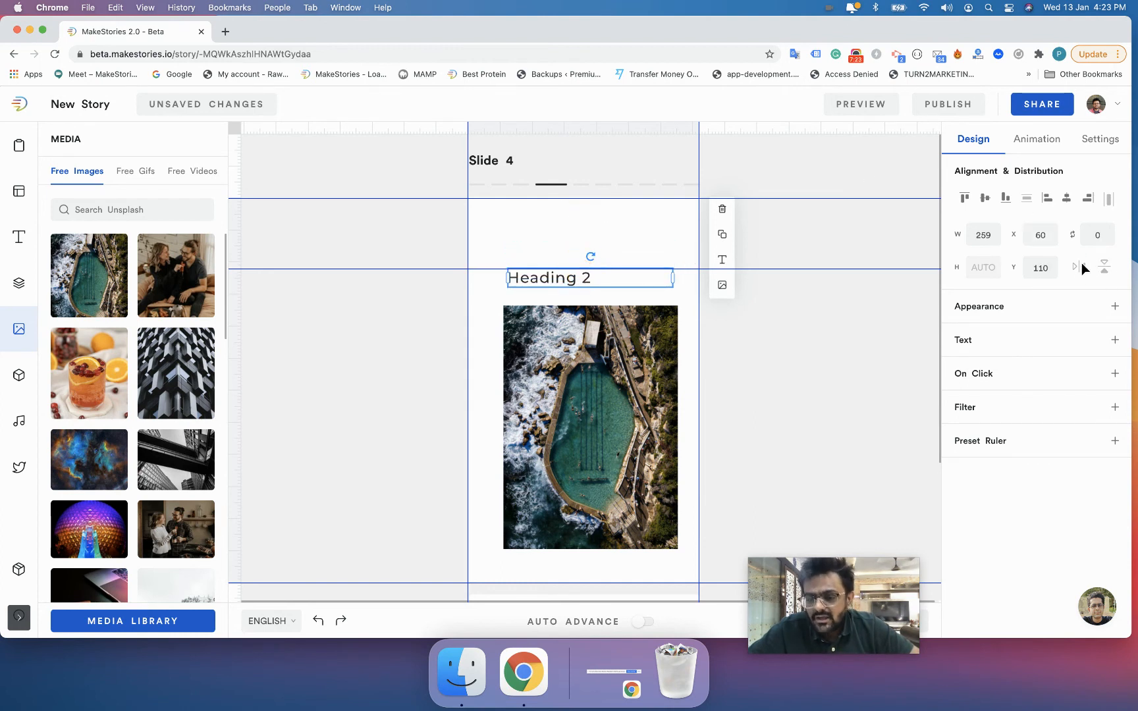
{"action": "left_click_drag", "start_coordinate": [616, 284], "coordinate": [617, 293]}
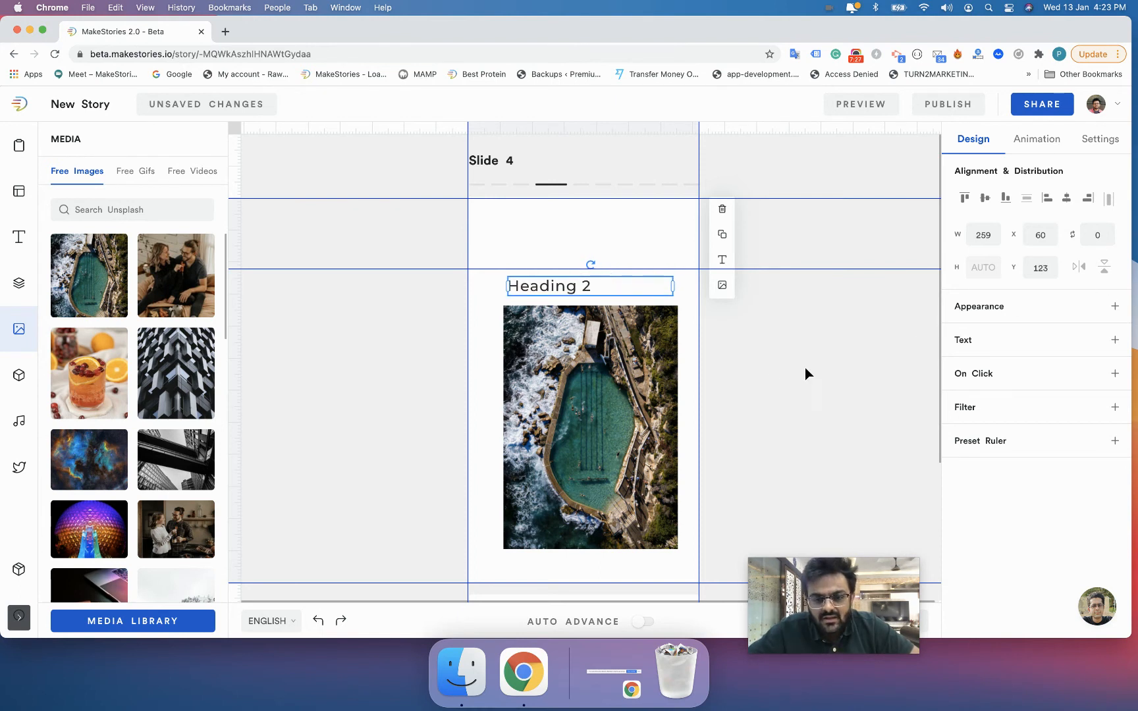
Step: Flip the pool image horizontally and vertically, and flip it back to its original orientation
{"action": "left_click", "coordinate": [569, 349]}
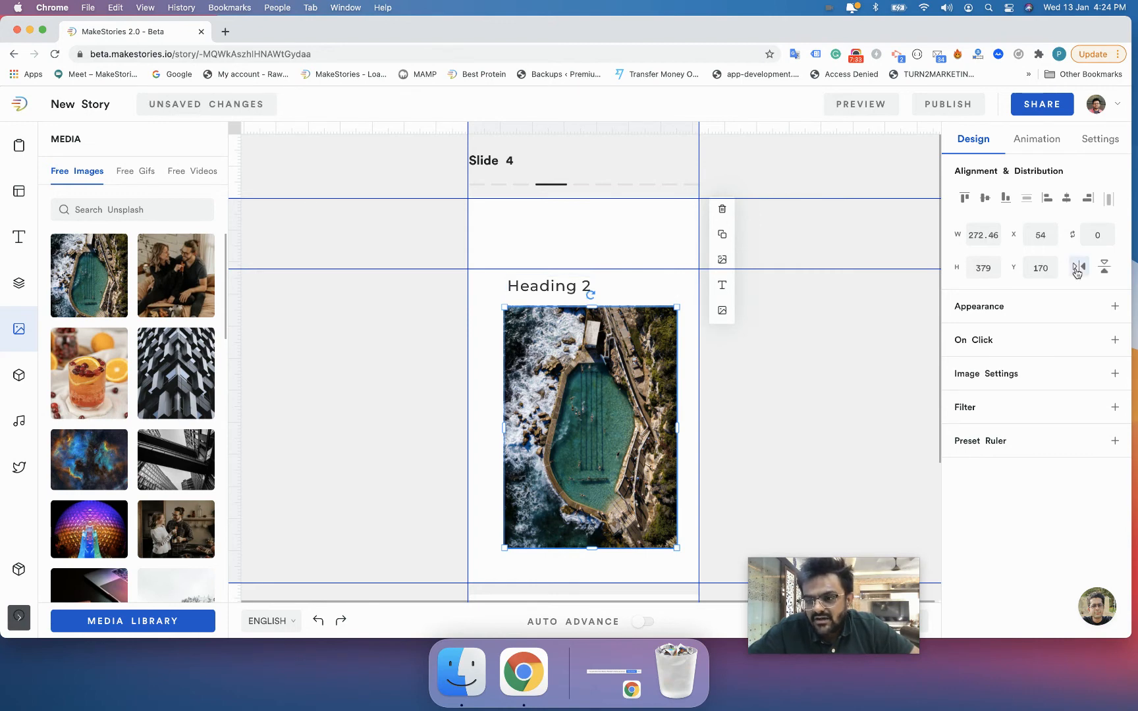
{"action": "left_click", "coordinate": [1076, 270]}
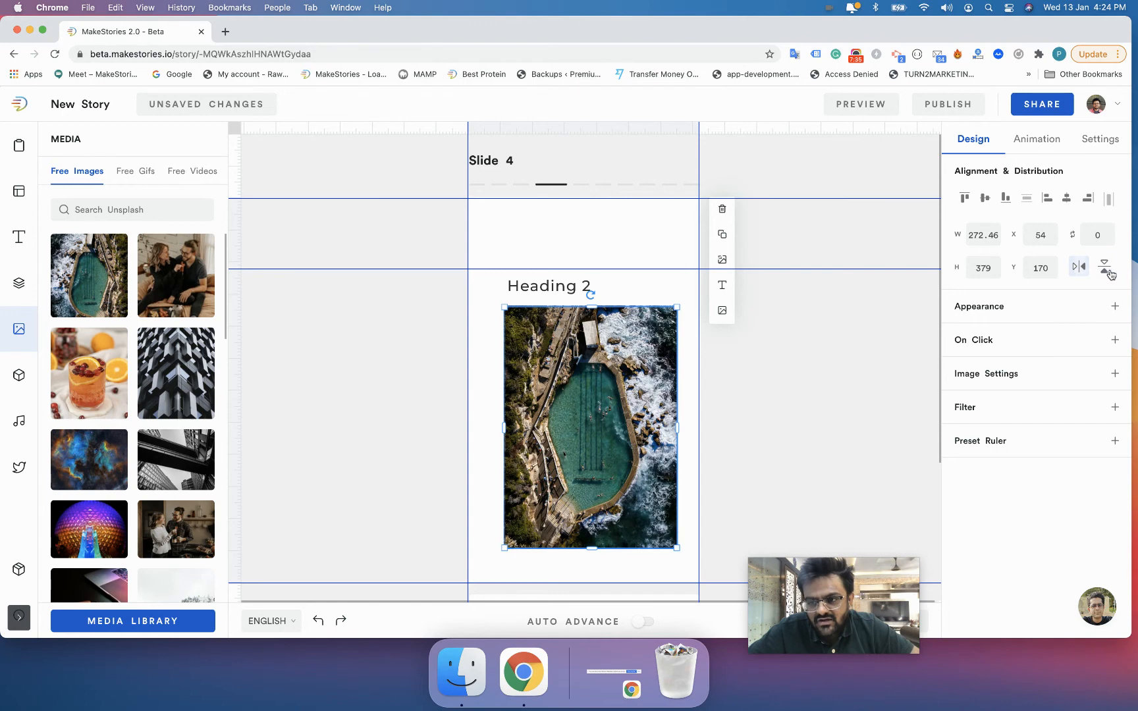
{"action": "left_click", "coordinate": [1105, 269]}
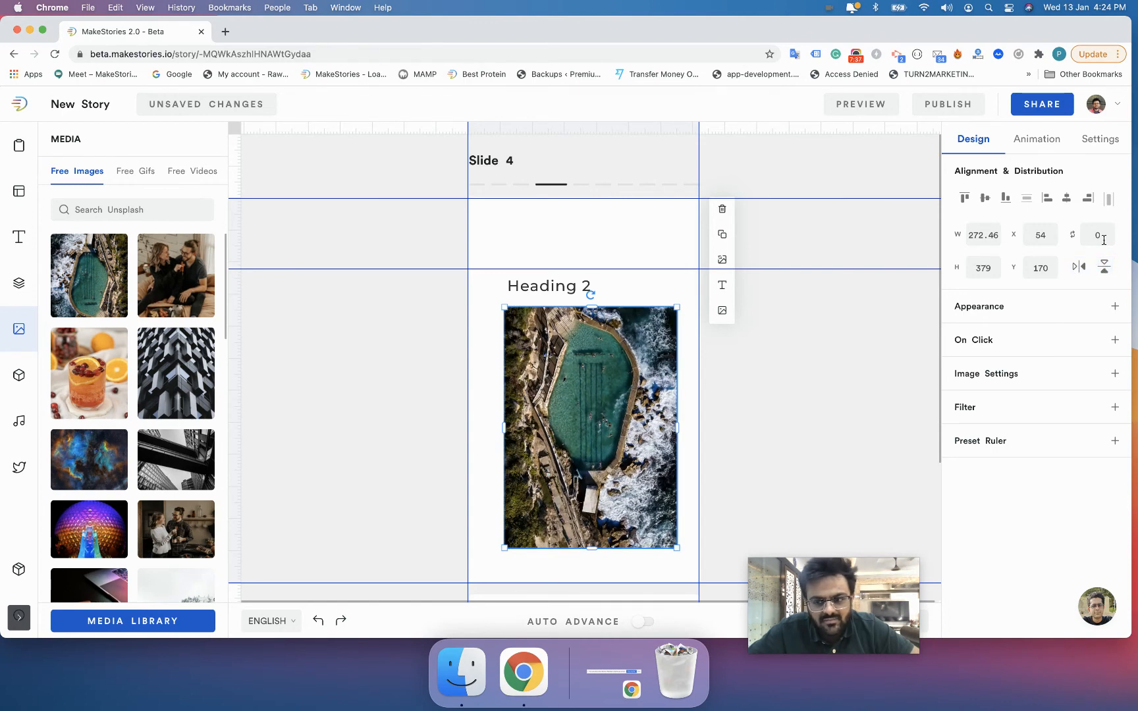
{"action": "left_click", "coordinate": [1108, 267]}
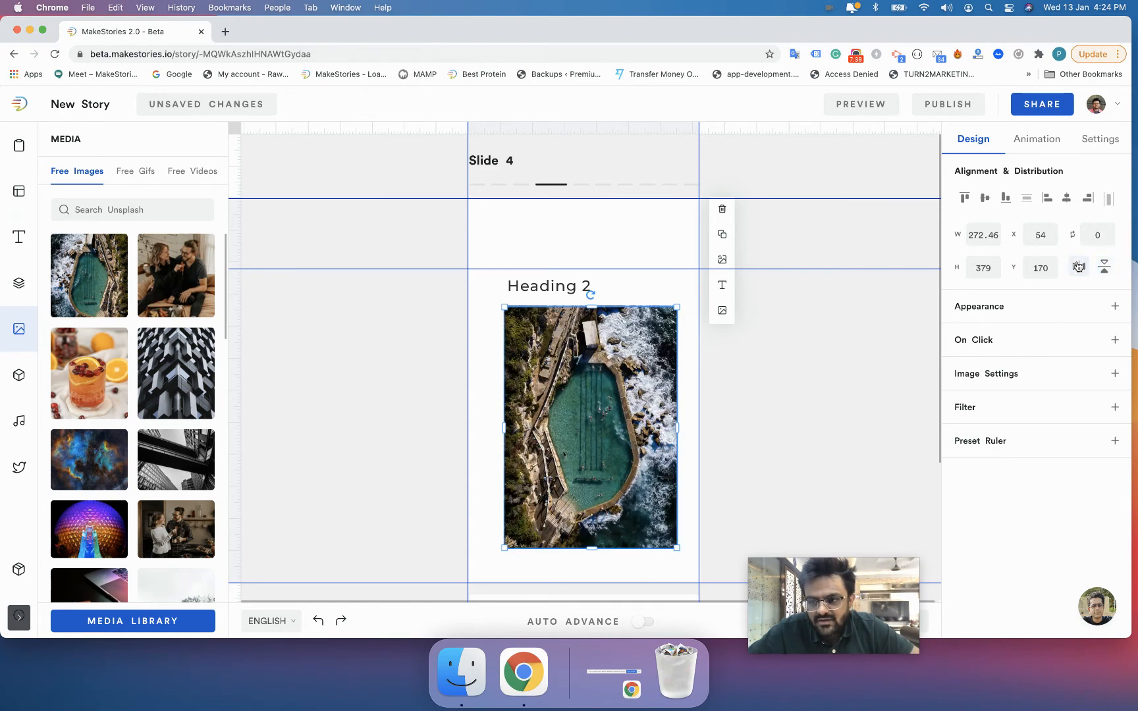
{"action": "left_click", "coordinate": [1078, 267]}
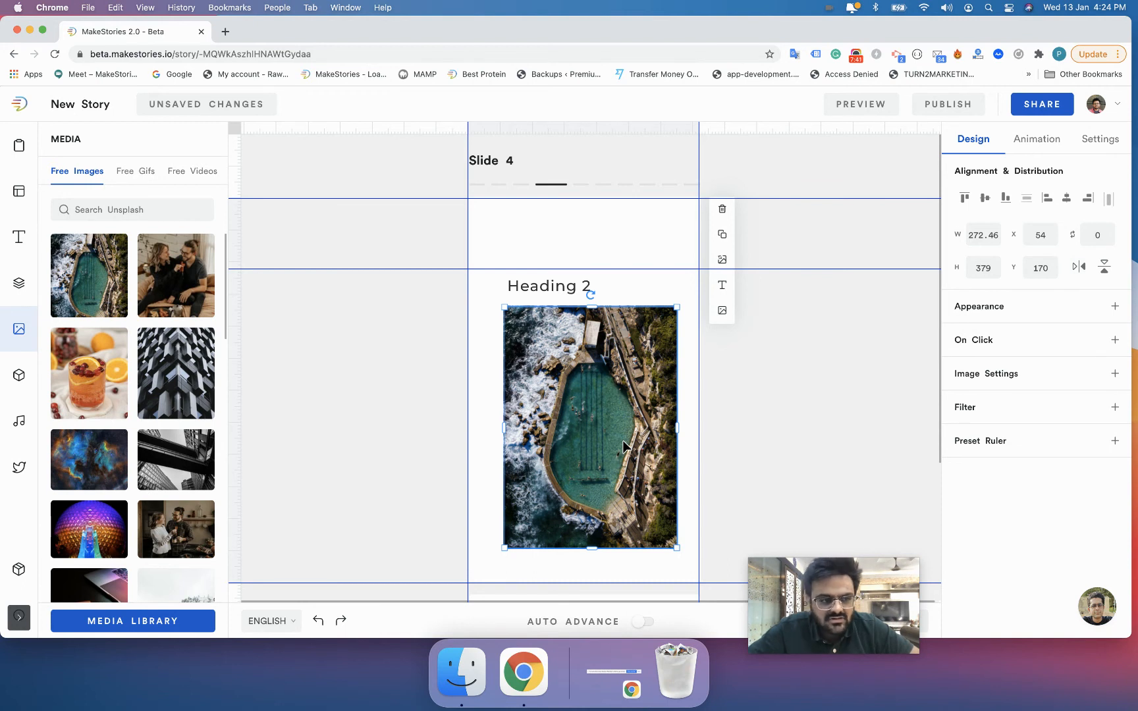
Step: Replace the pool image with the free photo of a couple on a bed, moved to about X -42, Y 200
{"action": "key", "text": "Delete"}
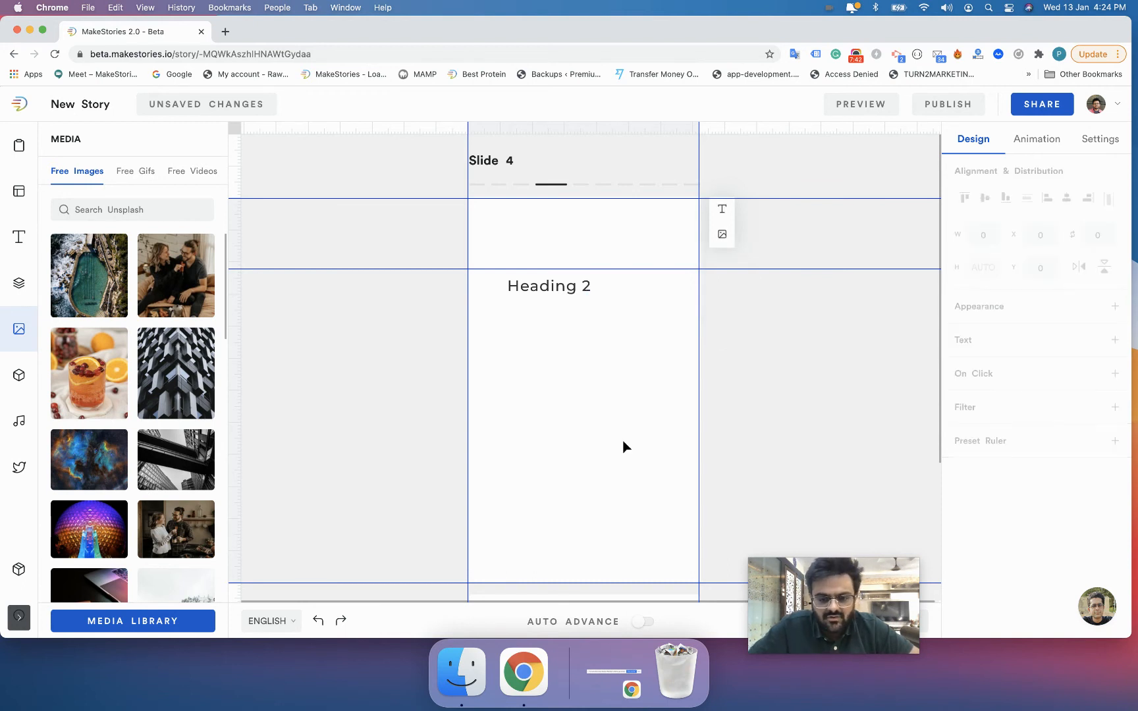
{"action": "left_click", "coordinate": [179, 278]}
{"action": "left_click_drag", "start_coordinate": [626, 423], "coordinate": [812, 545]}
{"action": "left_click_drag", "start_coordinate": [640, 465], "coordinate": [584, 452]}
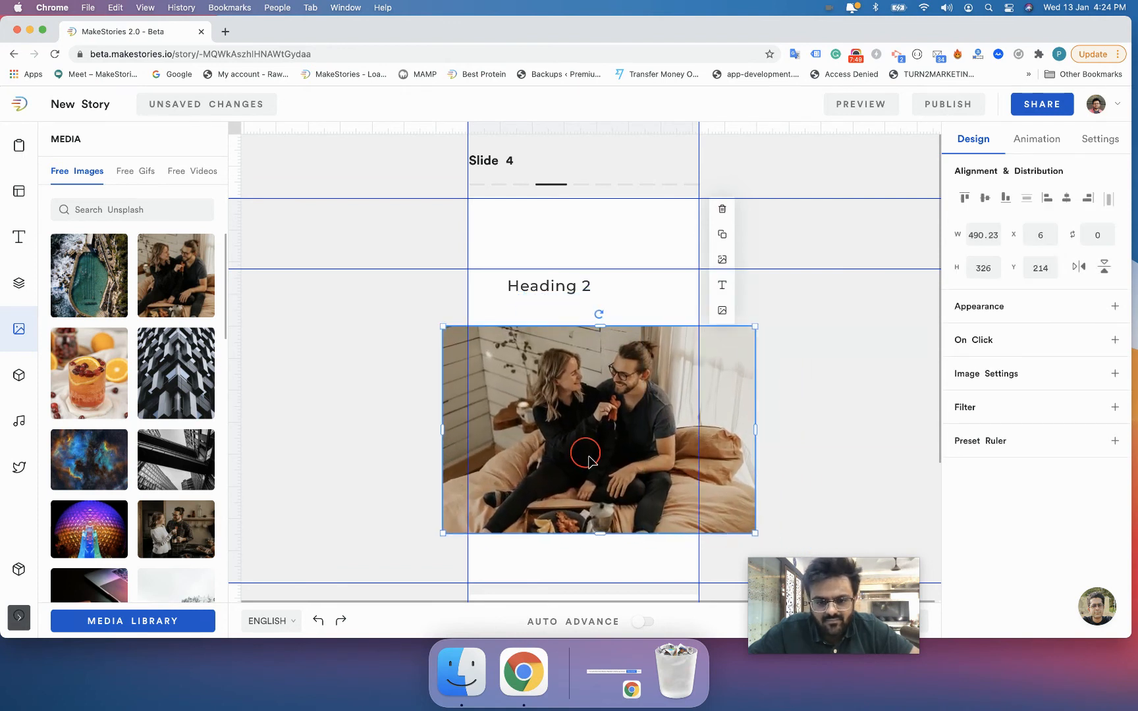
Step: Try the horizontal and vertical flips on the couple photo, reversing each one
{"action": "left_click", "coordinate": [1084, 275]}
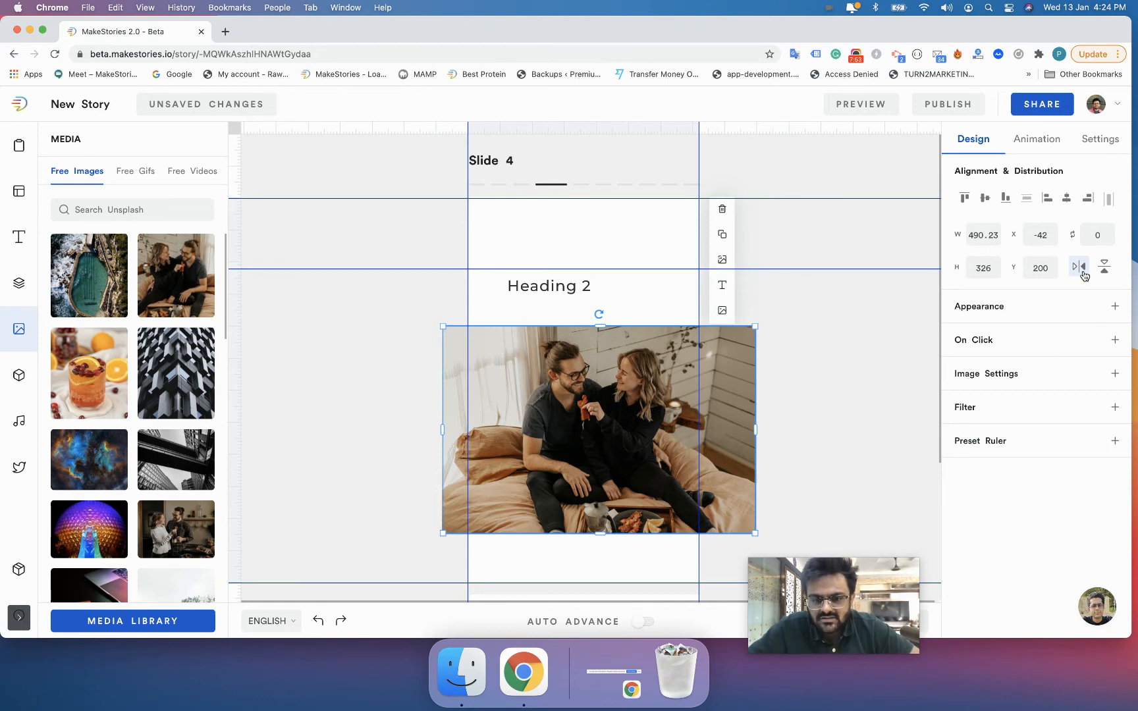
{"action": "left_click", "coordinate": [1084, 275]}
{"action": "left_click", "coordinate": [1103, 268]}
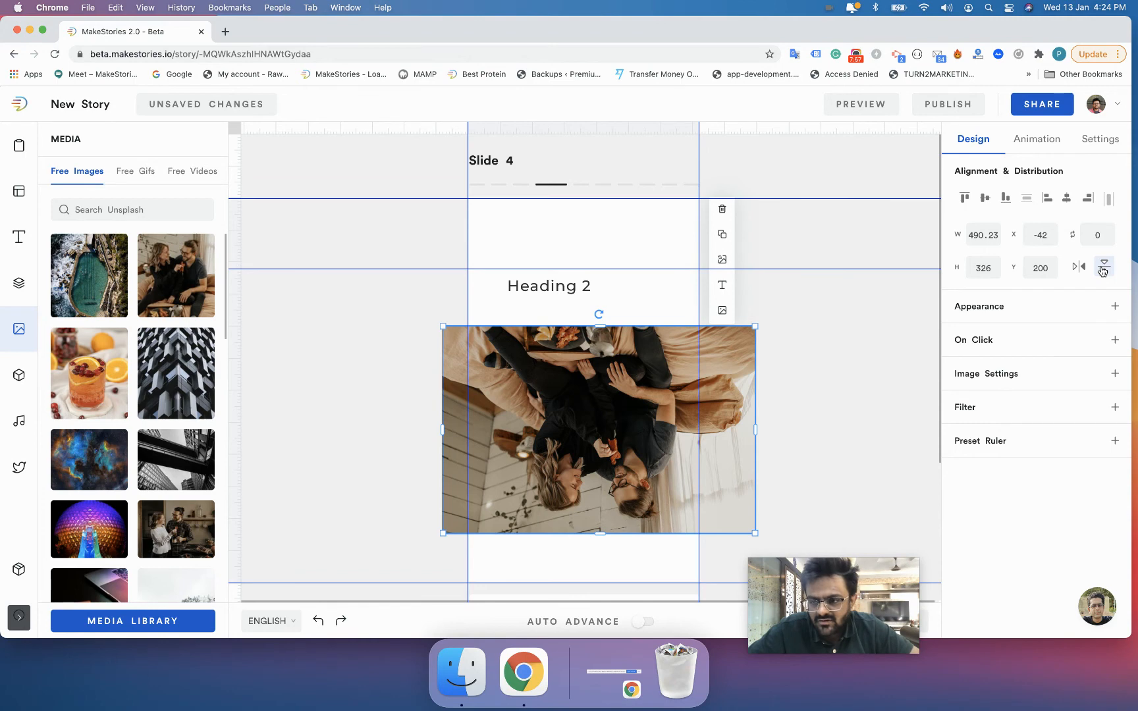
{"action": "left_click", "coordinate": [1104, 266]}
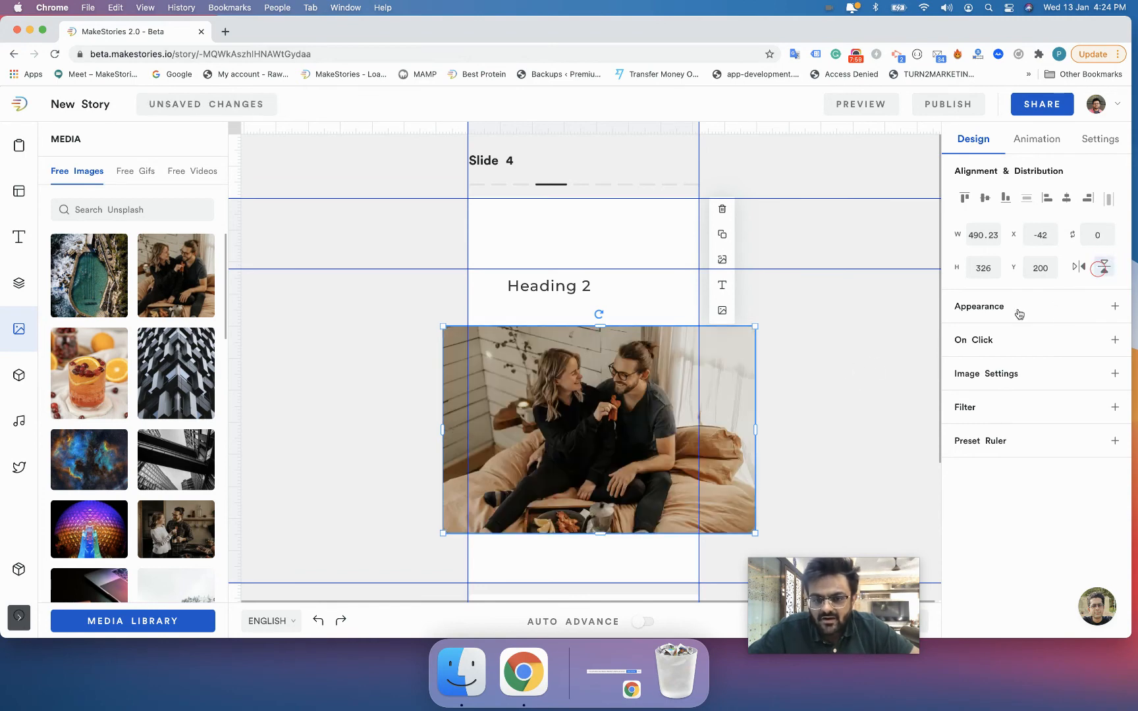
Step: Delete the couple photo and move the heading up to about X 45, Y 43
{"action": "left_click", "coordinate": [839, 361]}
{"action": "left_click", "coordinate": [592, 419]}
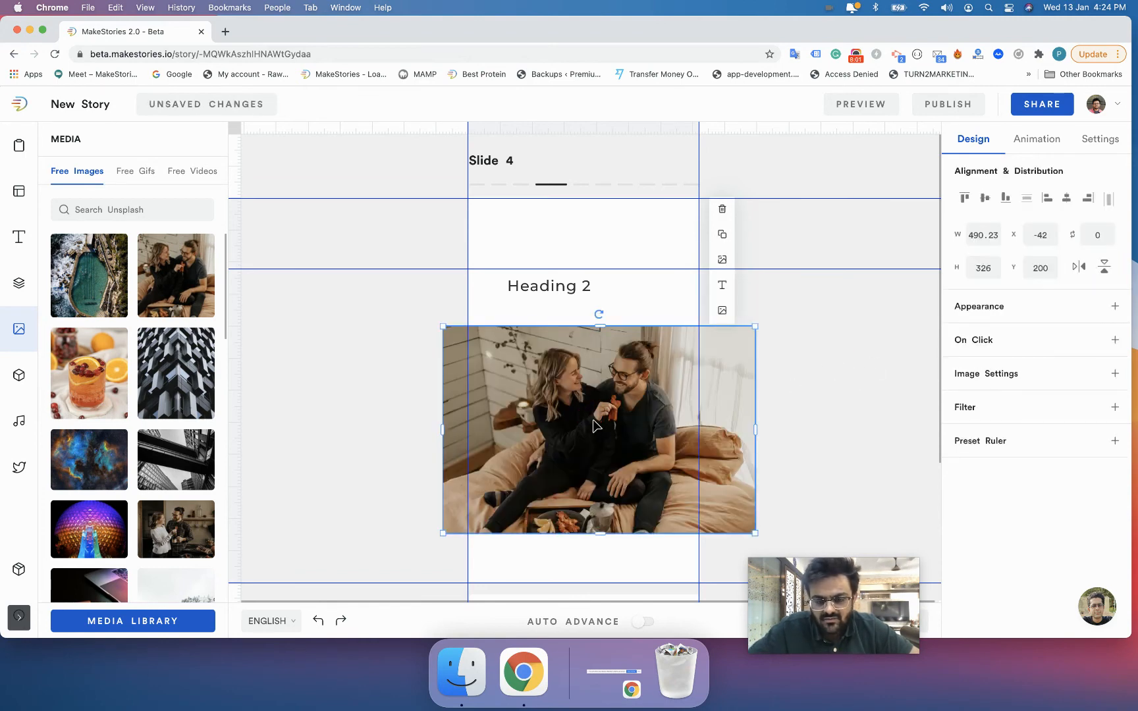
{"action": "key", "text": "BackSpace"}
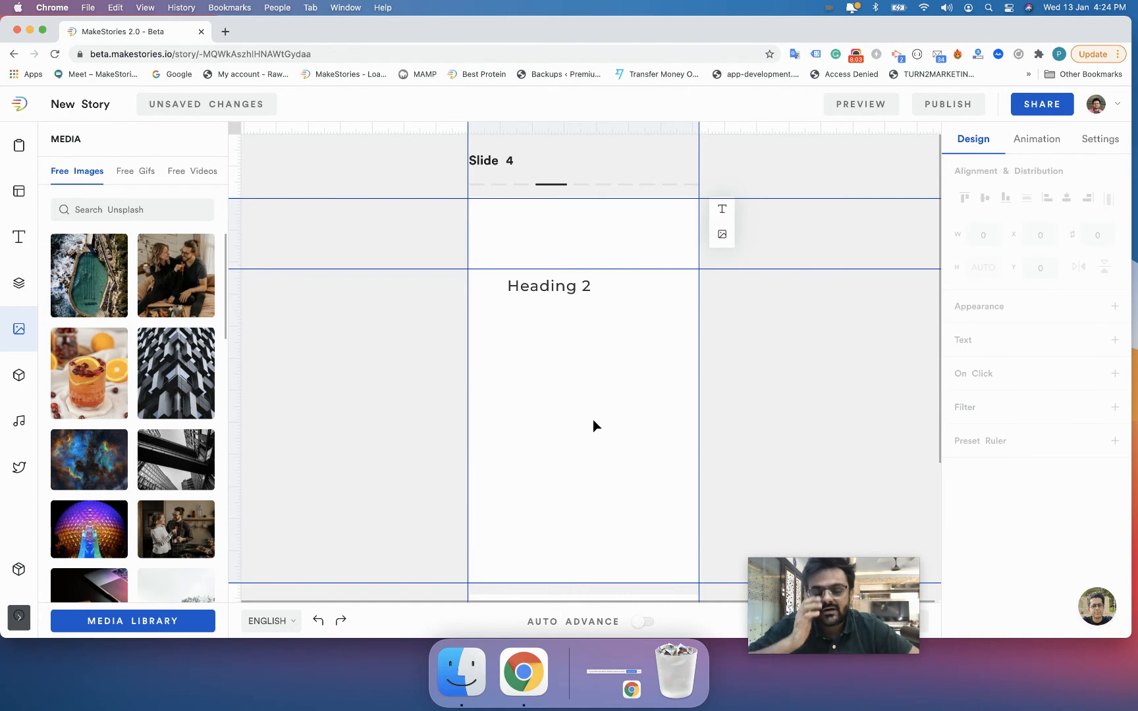
{"action": "left_click_drag", "start_coordinate": [543, 292], "coordinate": [533, 244]}
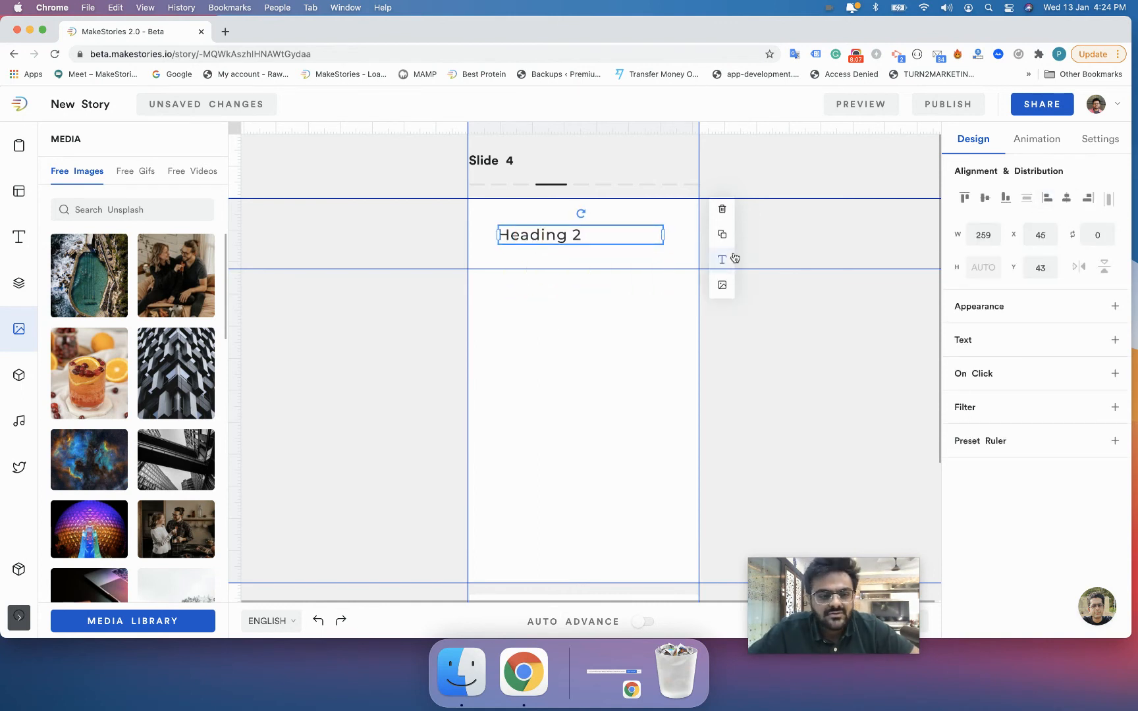
Step: Add two paragraph texts aligned with the heading at X 45, one below it and one near the slide's bottom at about Y 548
{"action": "left_click", "coordinate": [723, 259]}
{"action": "left_click_drag", "start_coordinate": [577, 248], "coordinate": [573, 289]}
{"action": "left_click_drag", "start_coordinate": [706, 255], "coordinate": [638, 446]}
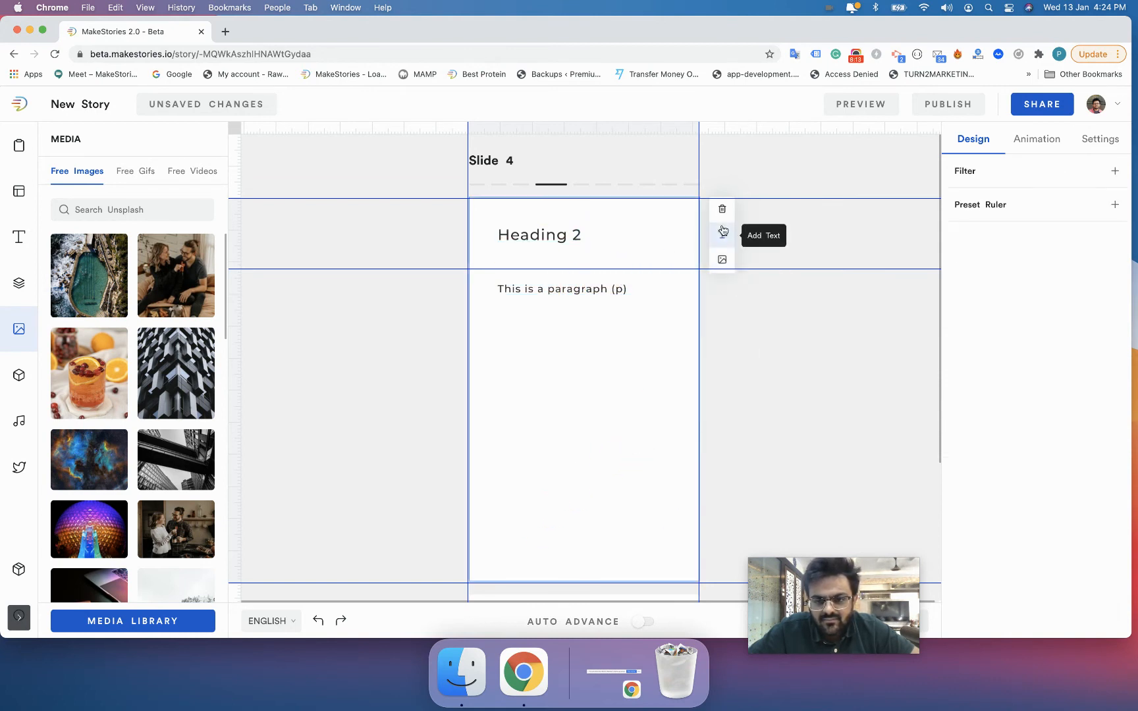
{"action": "left_click", "coordinate": [723, 230]}
{"action": "left_click_drag", "start_coordinate": [609, 308], "coordinate": [610, 559]}
Step: Move the upper paragraph closer to the heading, to about X 45, Y 110
{"action": "left_click", "coordinate": [557, 228]}
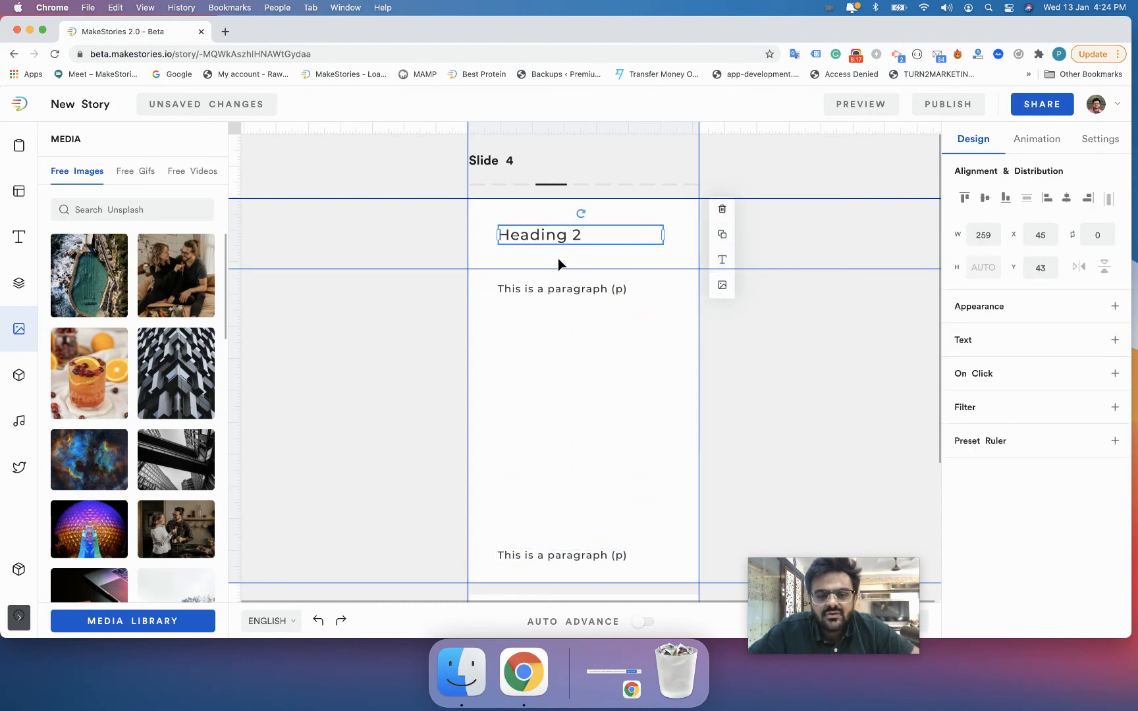
{"action": "left_click_drag", "start_coordinate": [557, 292], "coordinate": [557, 278]}
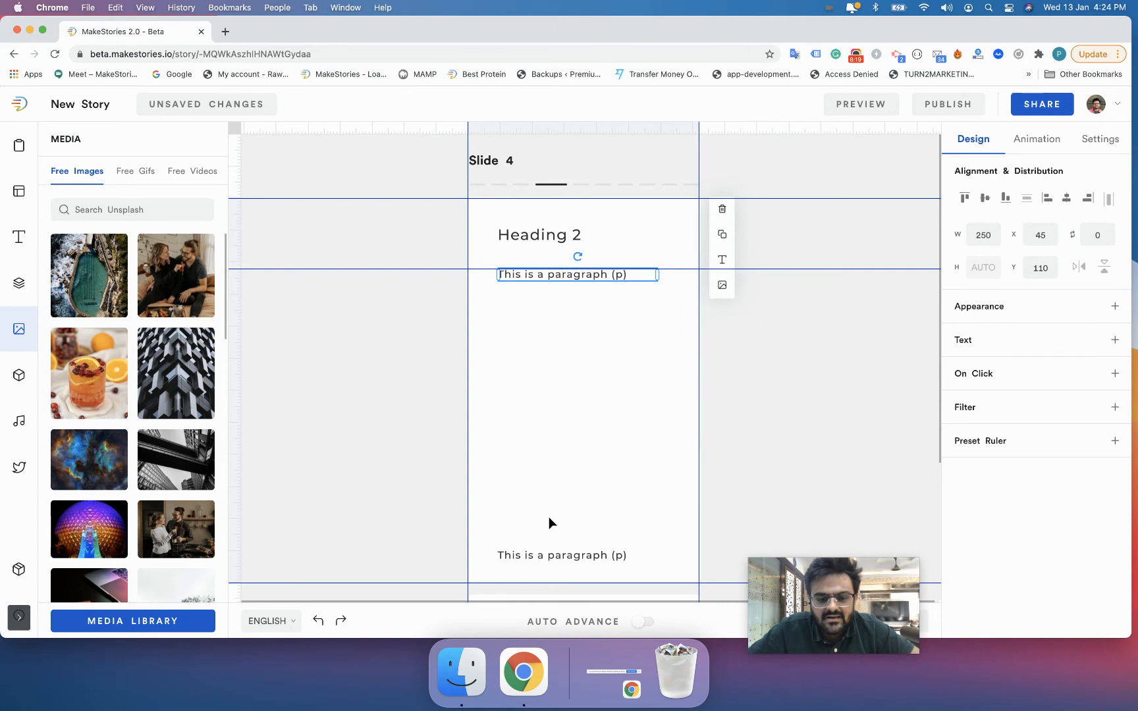
{"action": "left_click", "coordinate": [534, 557]}
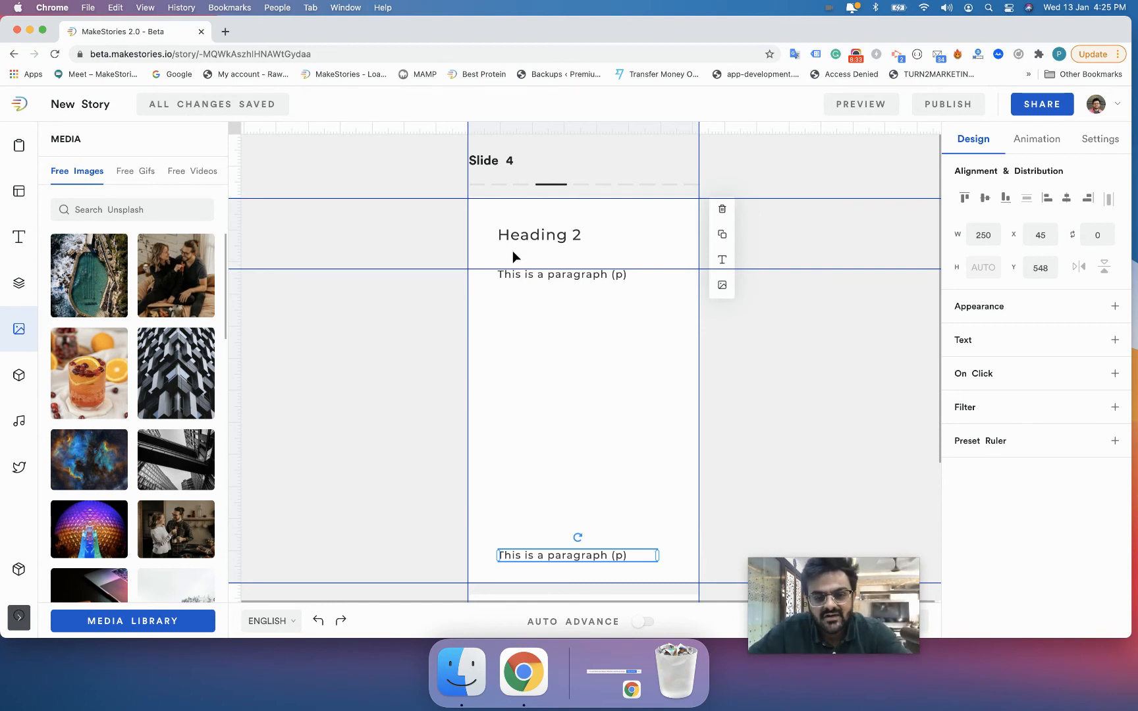
{"action": "left_click", "coordinate": [518, 273]}
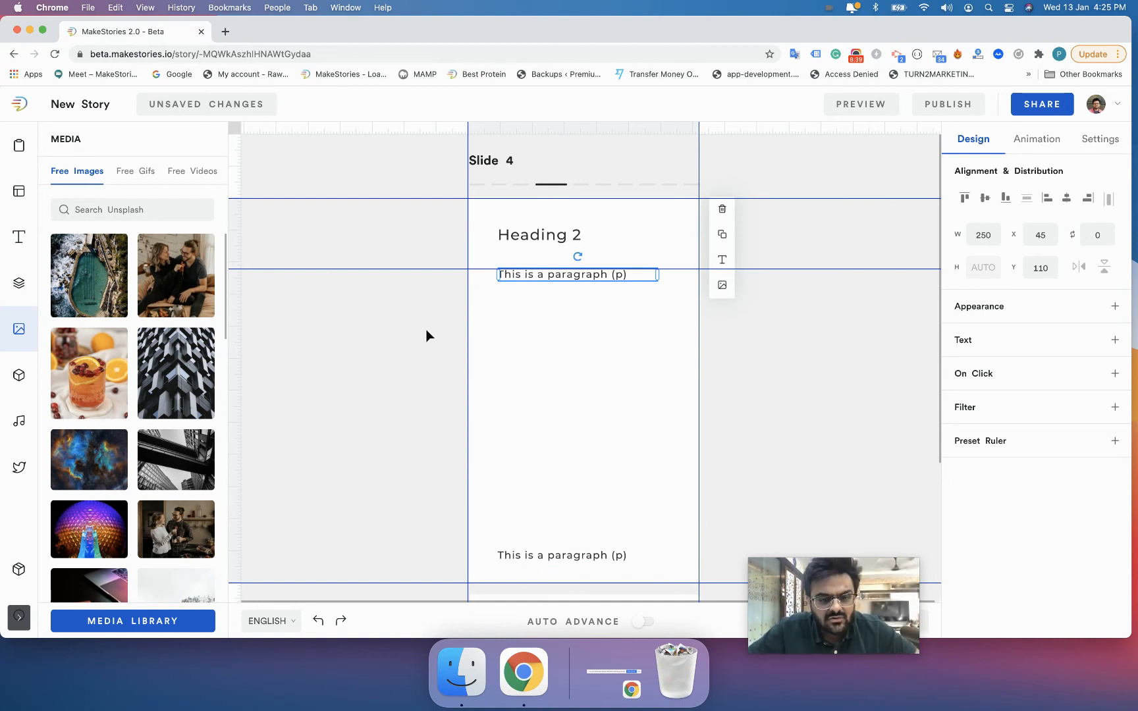
Step: Select the heading and both paragraphs together and distribute them evenly in the vertical direction
{"action": "left_click_drag", "start_coordinate": [448, 209], "coordinate": [615, 561]}
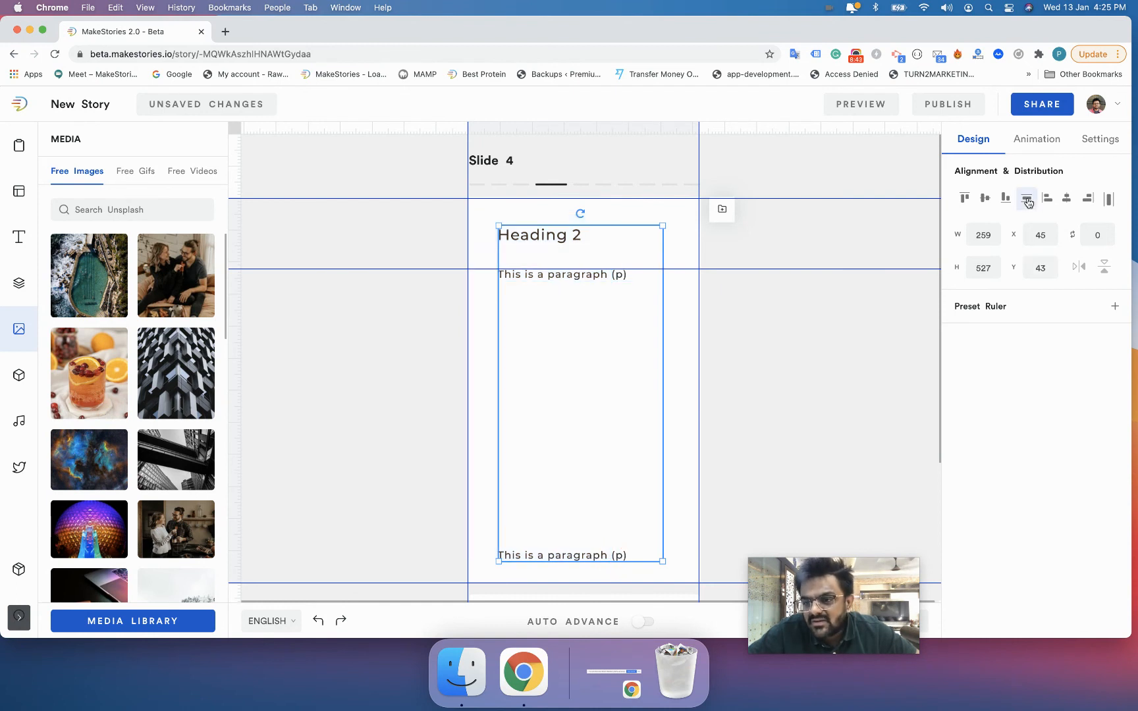
{"action": "left_click", "coordinate": [1028, 202]}
{"action": "left_click", "coordinate": [777, 390]}
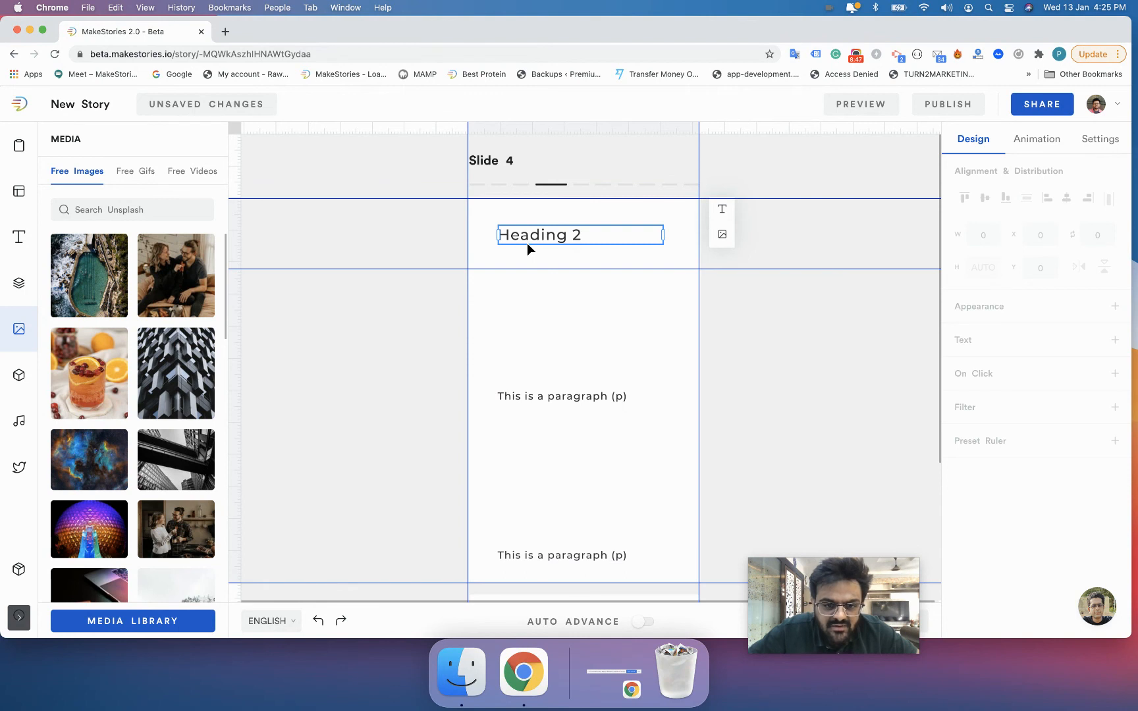
{"action": "left_click", "coordinate": [530, 397]}
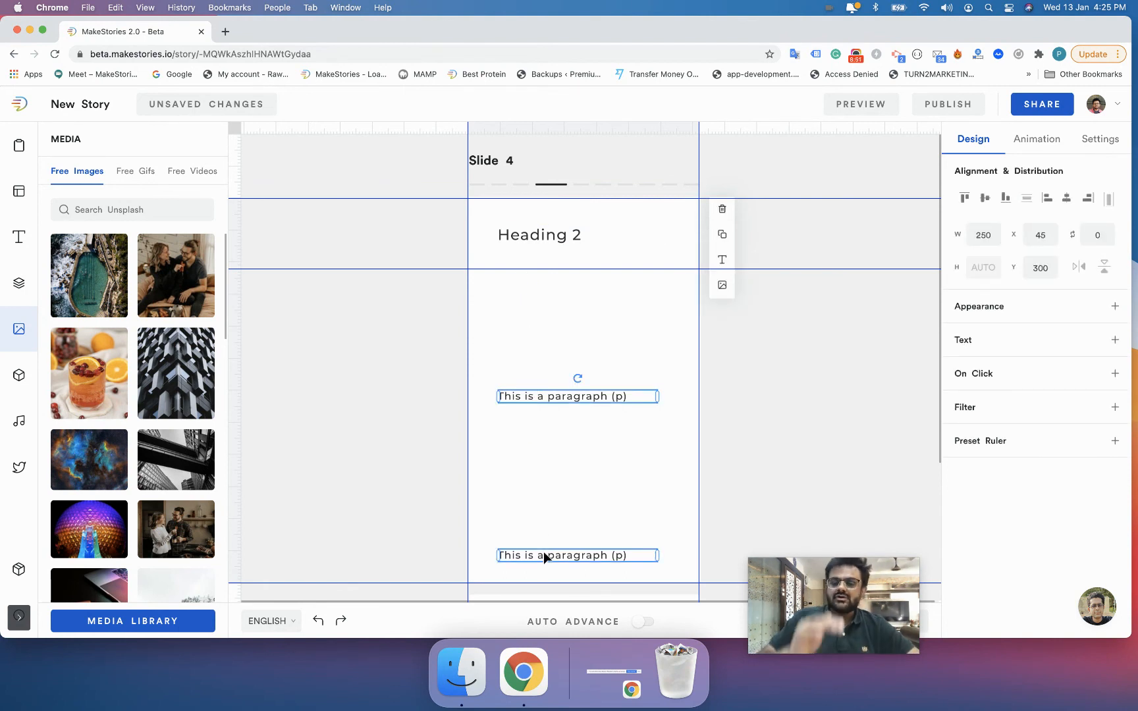
Step: Stagger the texts: middle paragraph past the slide's left edge, lower paragraph past its right edge, heading at about X 149, Y 21
{"action": "left_click_drag", "start_coordinate": [534, 398], "coordinate": [452, 321]}
{"action": "left_click_drag", "start_coordinate": [588, 548], "coordinate": [713, 476]}
{"action": "left_click_drag", "start_coordinate": [549, 232], "coordinate": [614, 221]}
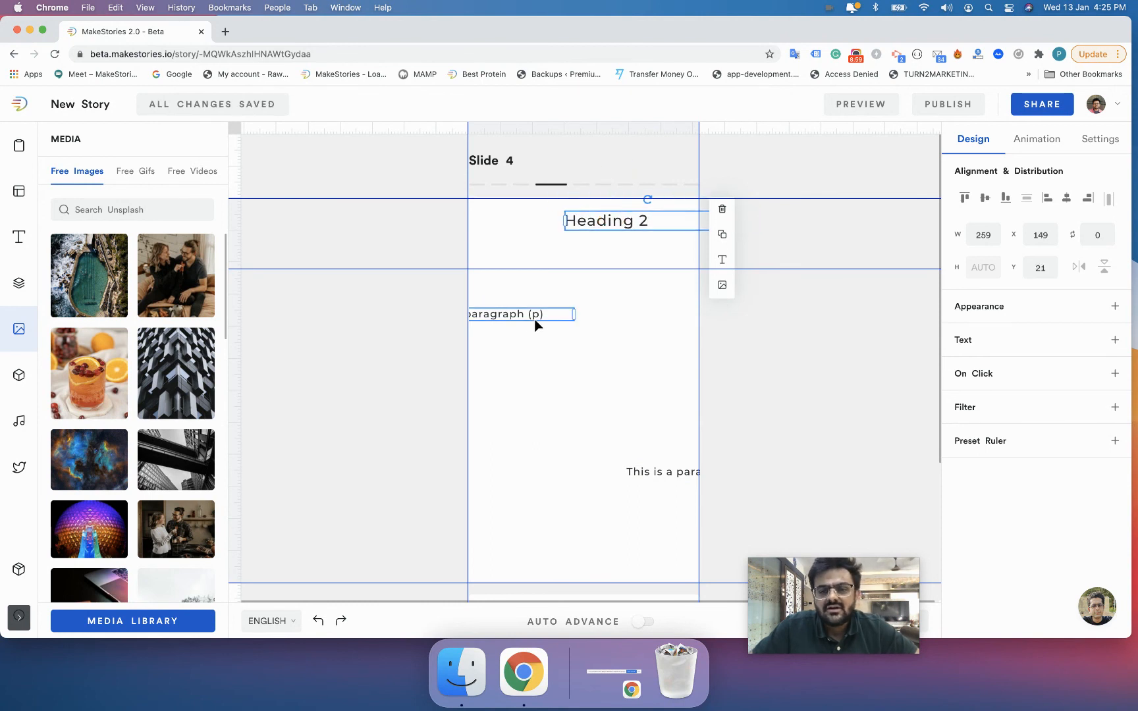
Step: Select the heading and both staggered paragraphs together and distribute them evenly in the horizontal direction
{"action": "left_click", "coordinate": [527, 320], "text": "shift"}
{"action": "right_click", "coordinate": [527, 320]}
{"action": "left_click", "coordinate": [681, 472], "text": "shift"}
{"action": "right_click", "coordinate": [681, 473]}
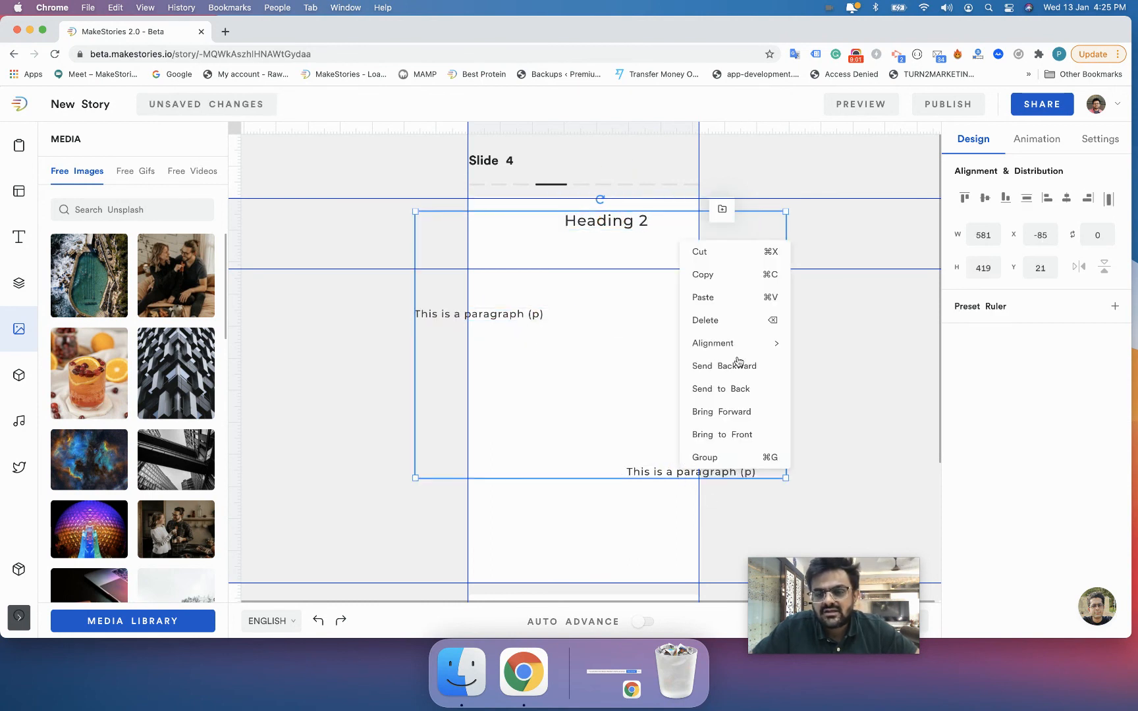
{"action": "left_click", "coordinate": [1111, 208]}
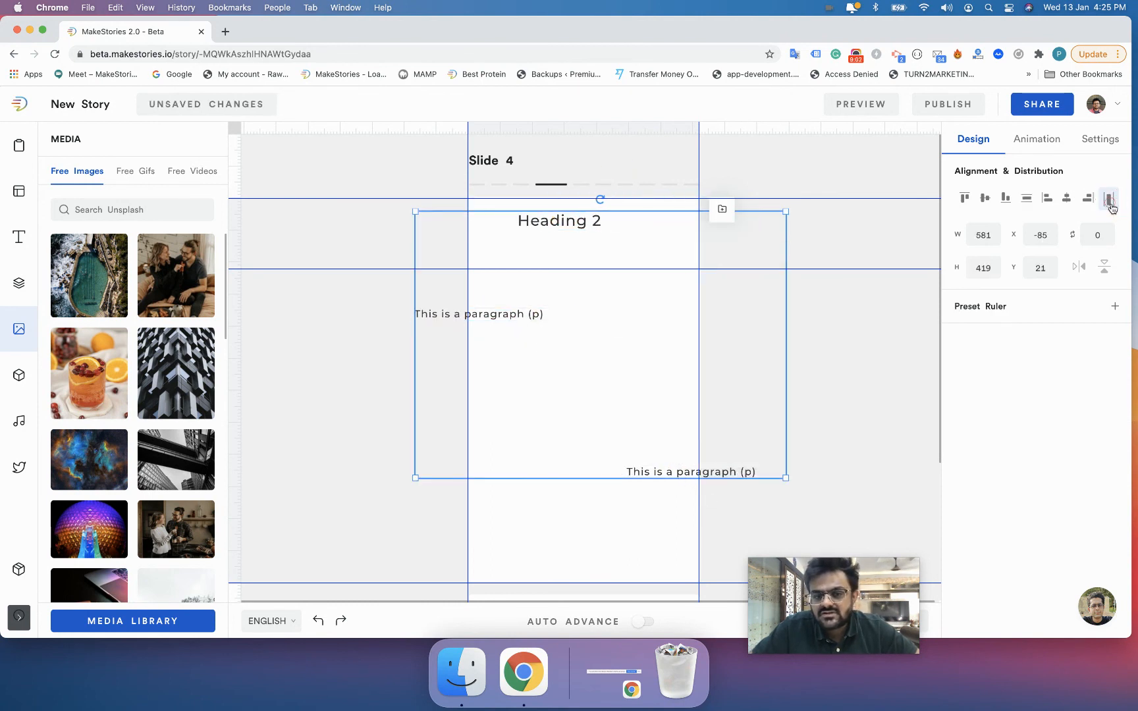
{"action": "left_click", "coordinate": [886, 317]}
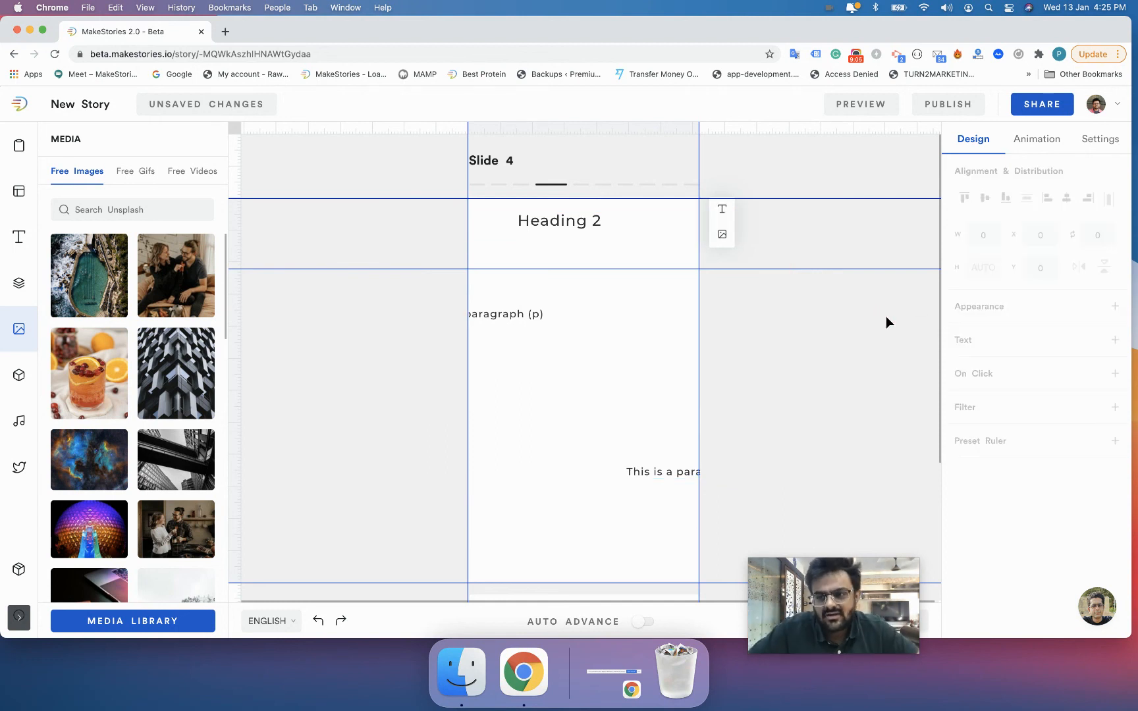
Step: Move the paragraphs back inside the slide, the upper to about X 13, Y 178 and the lower to about X 55, Y 340
{"action": "left_click_drag", "start_coordinate": [533, 317], "coordinate": [596, 319]}
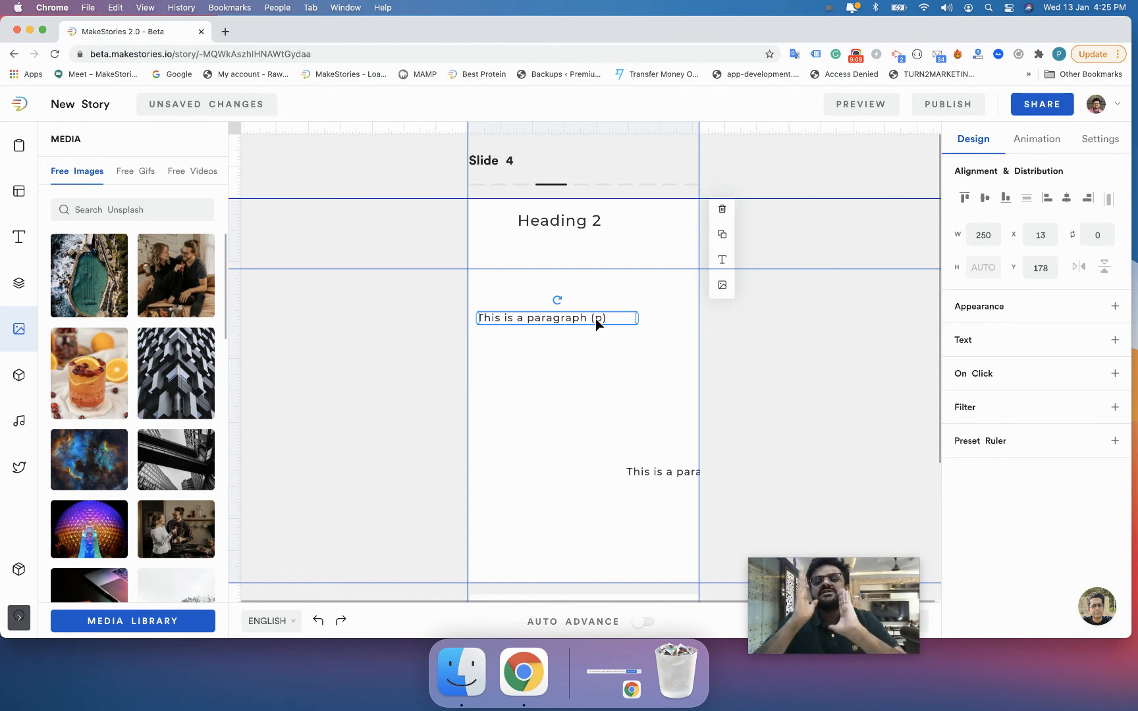
{"action": "left_click_drag", "start_coordinate": [661, 471], "coordinate": [543, 422]}
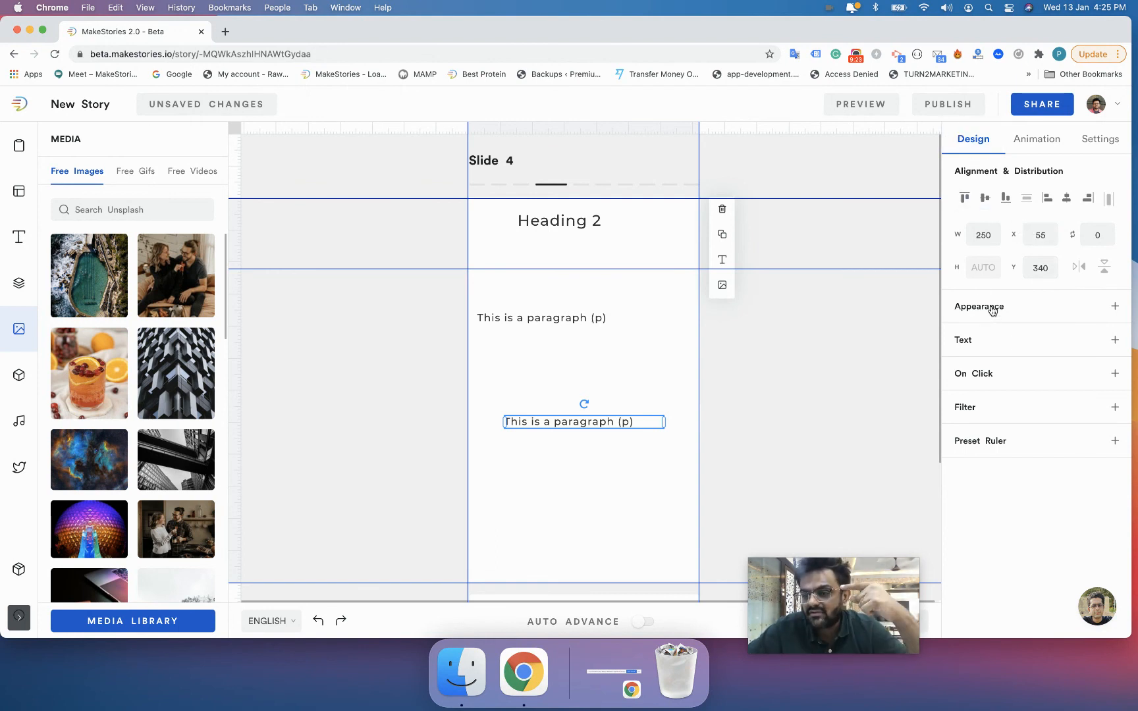
Step: Look through the lower paragraph's Appearance, Text, On Click, Filter and Preset Ruler options, and open its animation settings
{"action": "left_click", "coordinate": [992, 310]}
{"action": "scroll", "coordinate": [991, 424], "scroll_direction": "down", "scroll_amount": 4}
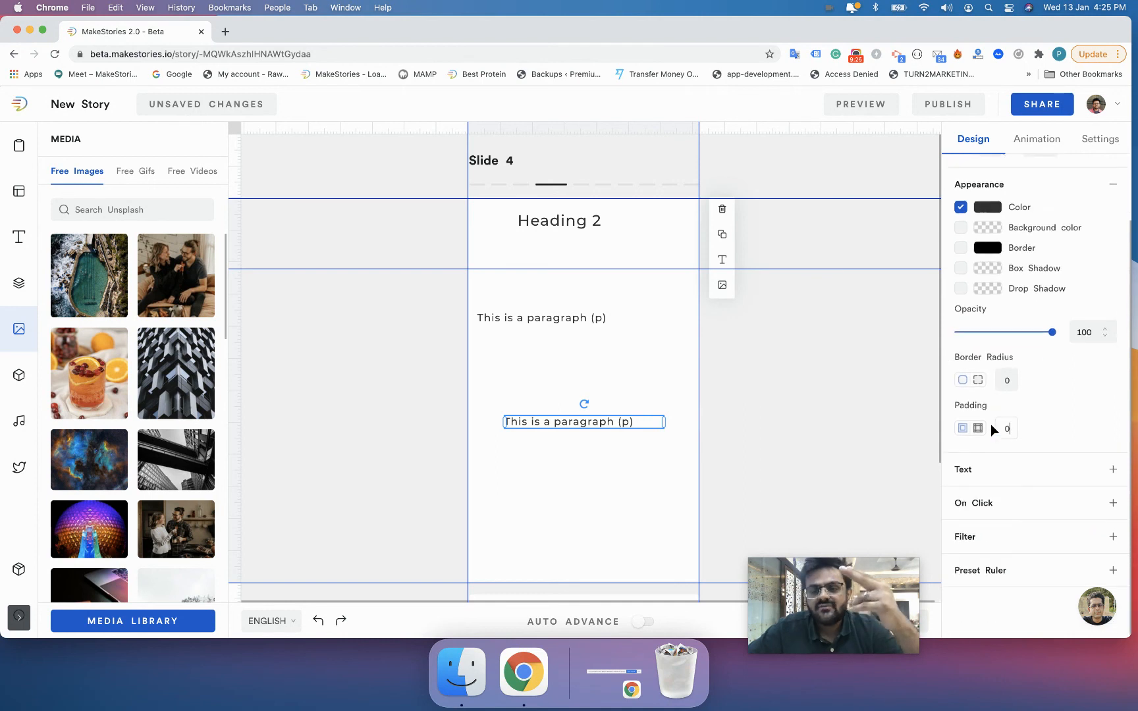
{"action": "left_click", "coordinate": [987, 475]}
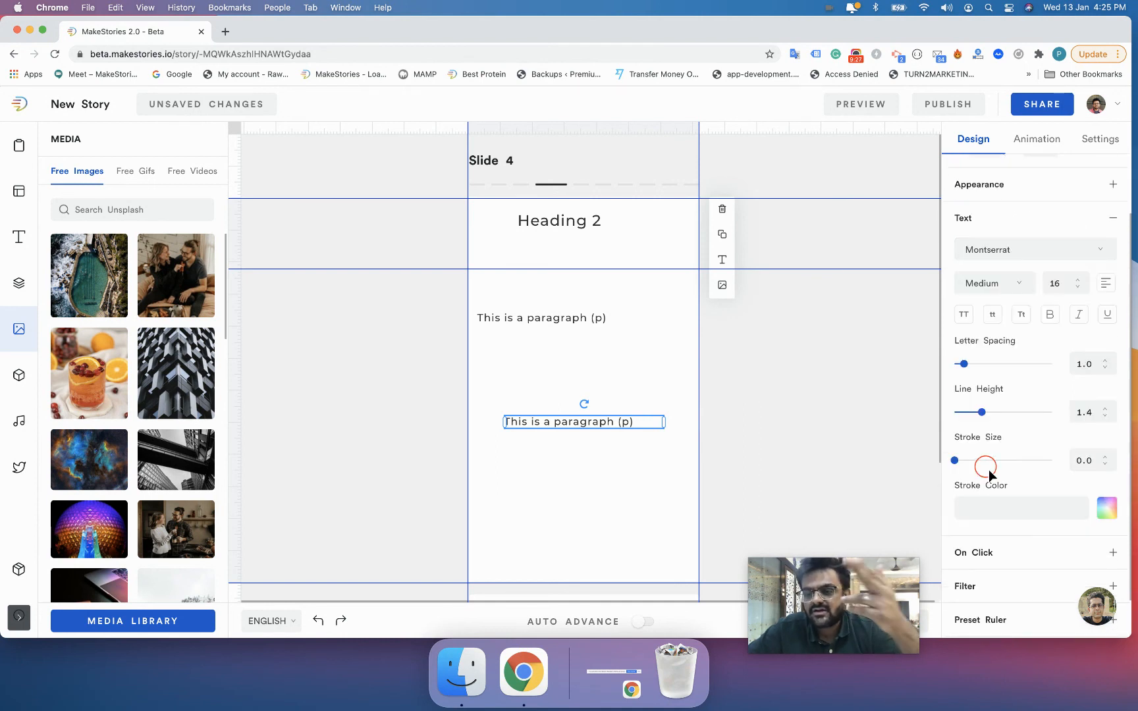
{"action": "scroll", "coordinate": [984, 493], "scroll_direction": "down", "scroll_amount": 1}
{"action": "left_click", "coordinate": [980, 513]}
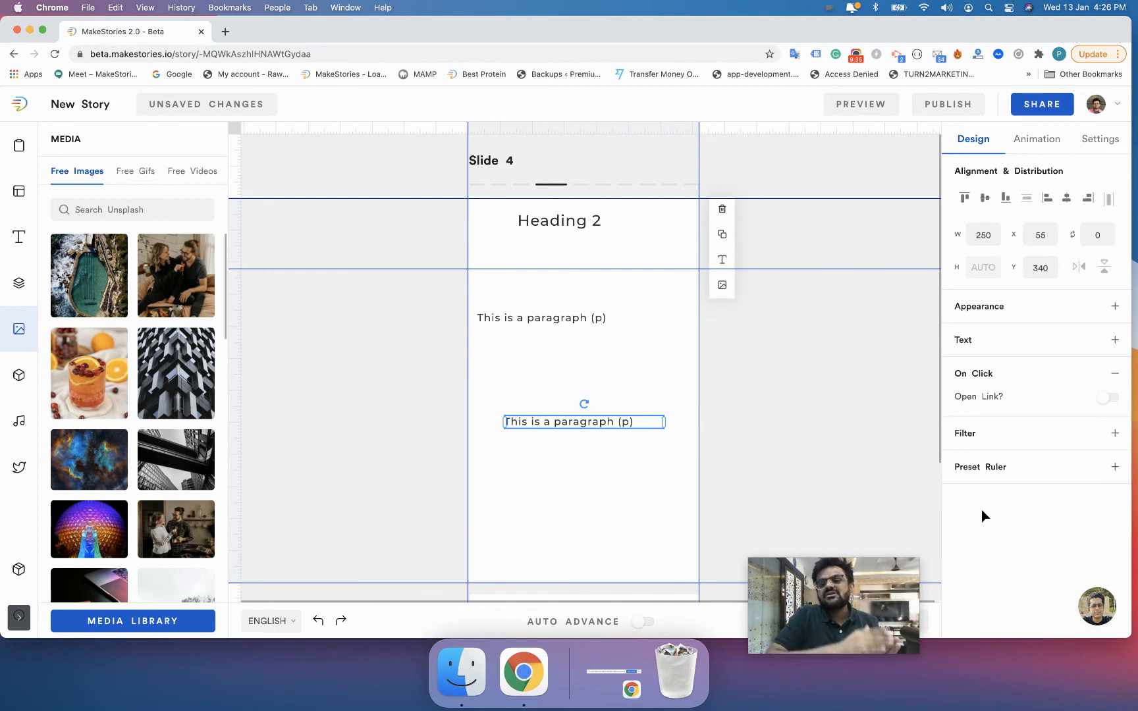
{"action": "left_click", "coordinate": [978, 434]}
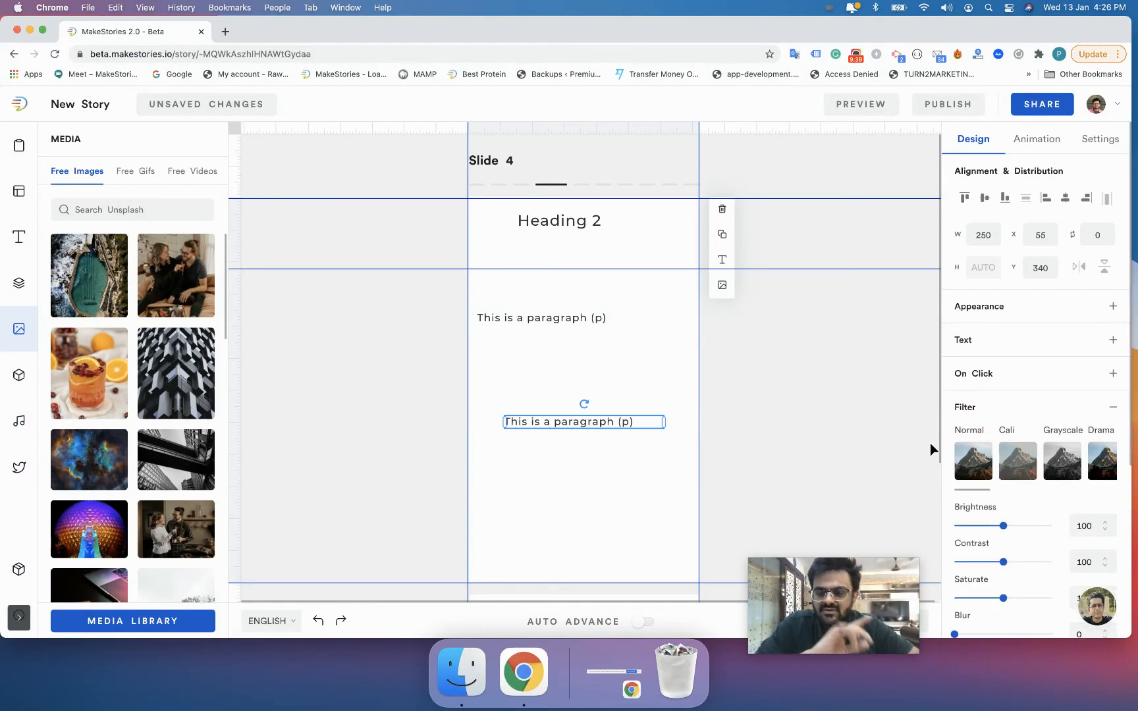
{"action": "left_click", "coordinate": [984, 407]}
{"action": "left_click", "coordinate": [980, 443]}
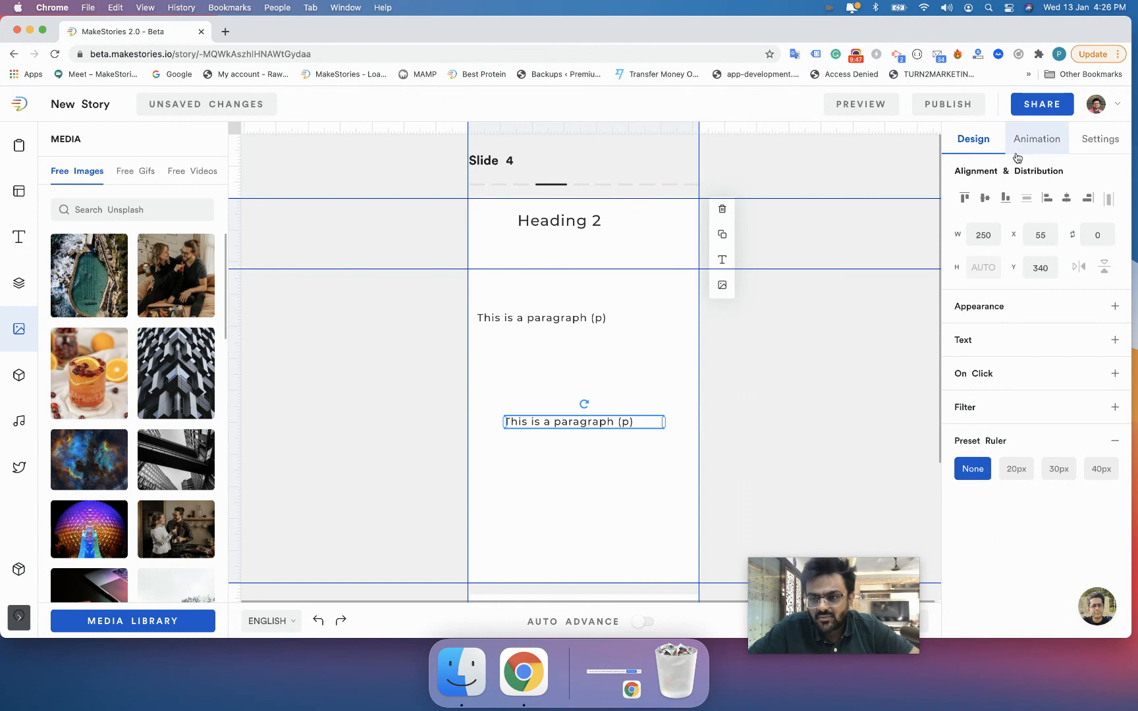
{"action": "left_click", "coordinate": [1020, 151]}
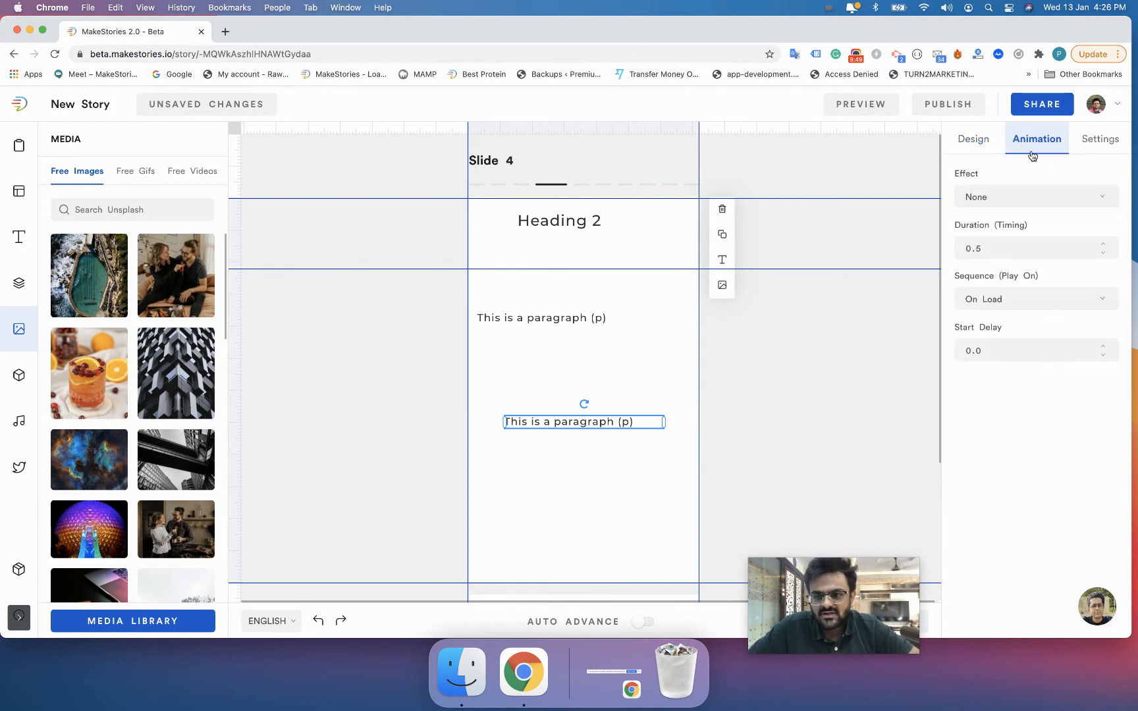